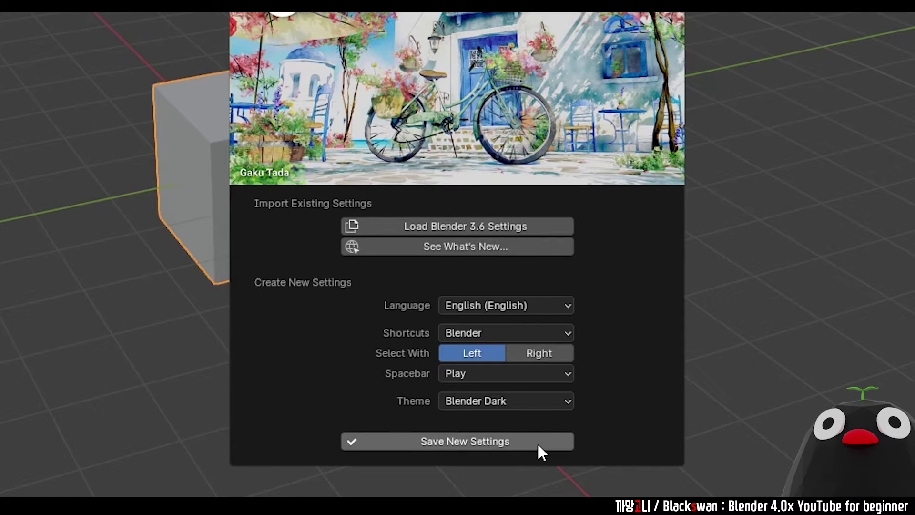
Save fresh default settings for Blender 4.0 from the first-run splash.
{"action": "left_click", "coordinate": [537, 446]}
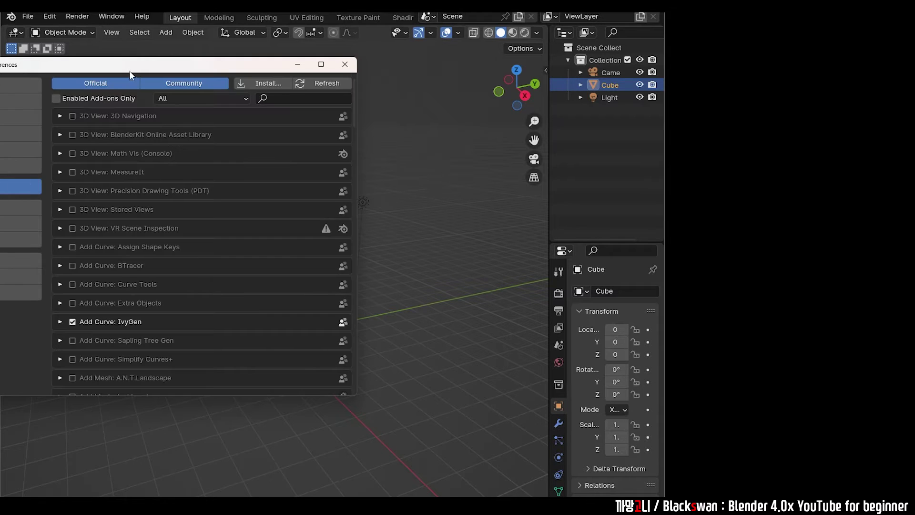
Move Preferences aside and list only enabled add-ons to compare with the 3.6 list.
{"action": "left_click_drag", "start_coordinate": [130, 71], "coordinate": [204, 78]}
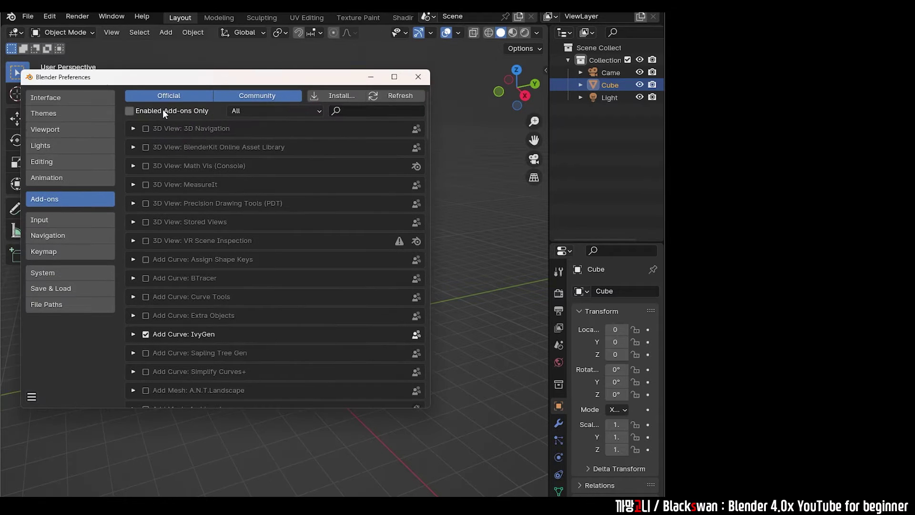
{"action": "left_click", "coordinate": [132, 110]}
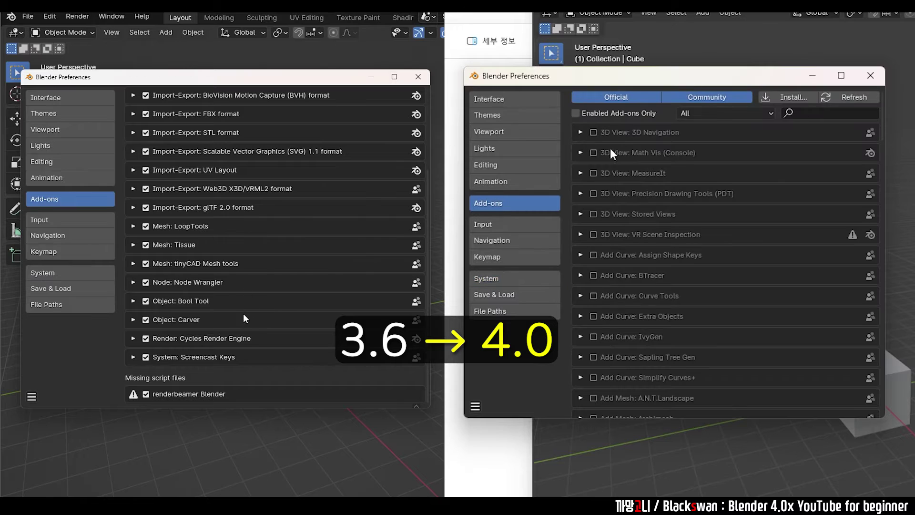
{"action": "scroll", "coordinate": [229, 286], "scroll_direction": "down", "scroll_amount": 5}
{"action": "scroll", "coordinate": [227, 343], "scroll_direction": "up", "scroll_amount": 6}
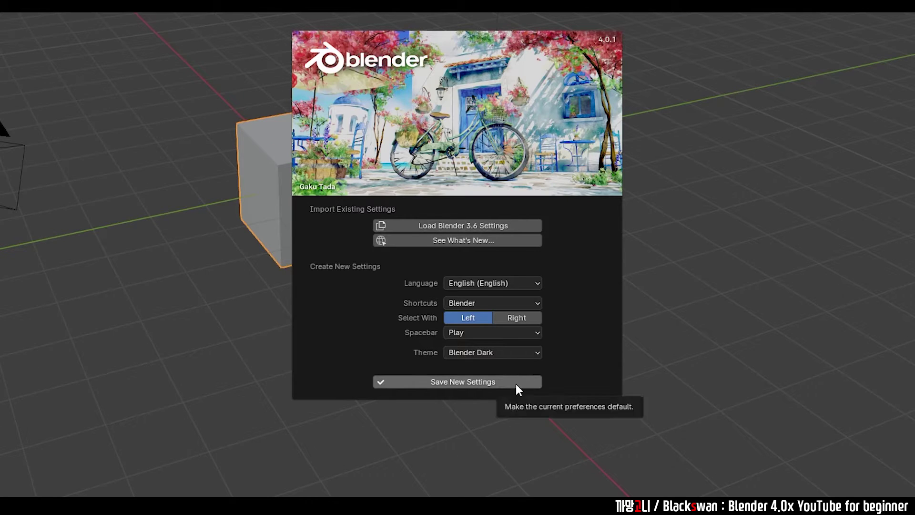
Save new 4.0 settings, dismiss the splash, and get past the setup welcome page.
{"action": "left_click", "coordinate": [516, 384]}
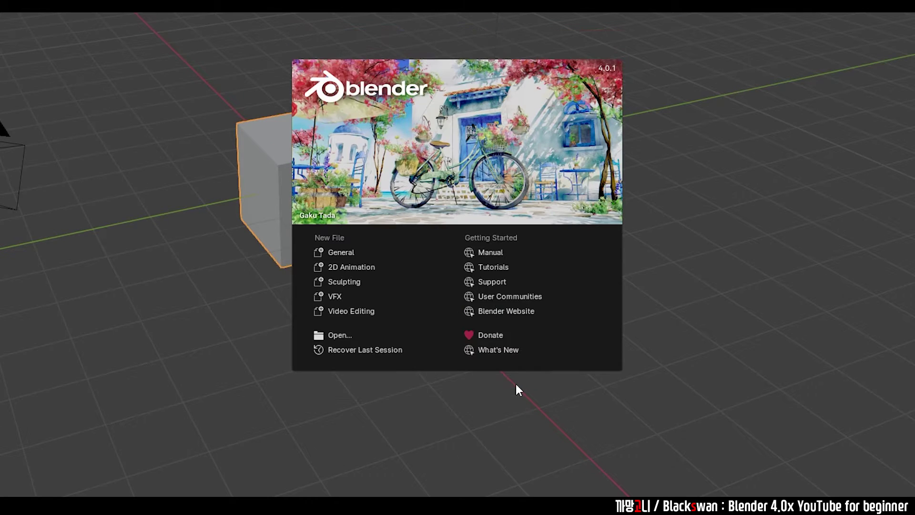
{"action": "left_click", "coordinate": [512, 391]}
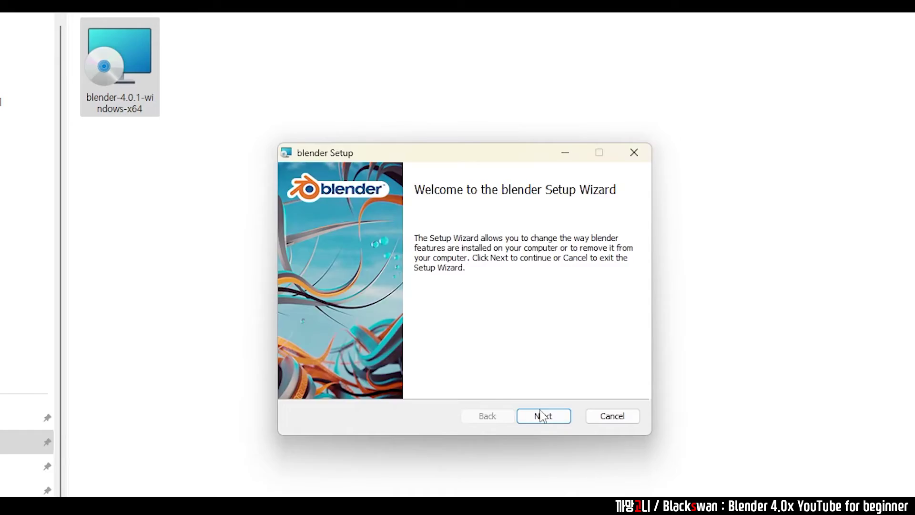
{"action": "left_click", "coordinate": [541, 416]}
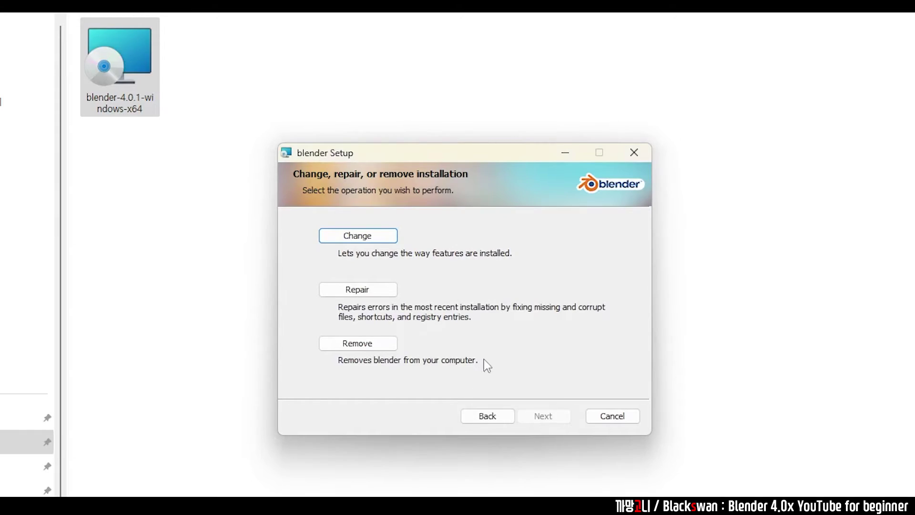
Choose Remove in the Blender installer to uninstall the current Blender.
{"action": "left_click", "coordinate": [361, 343]}
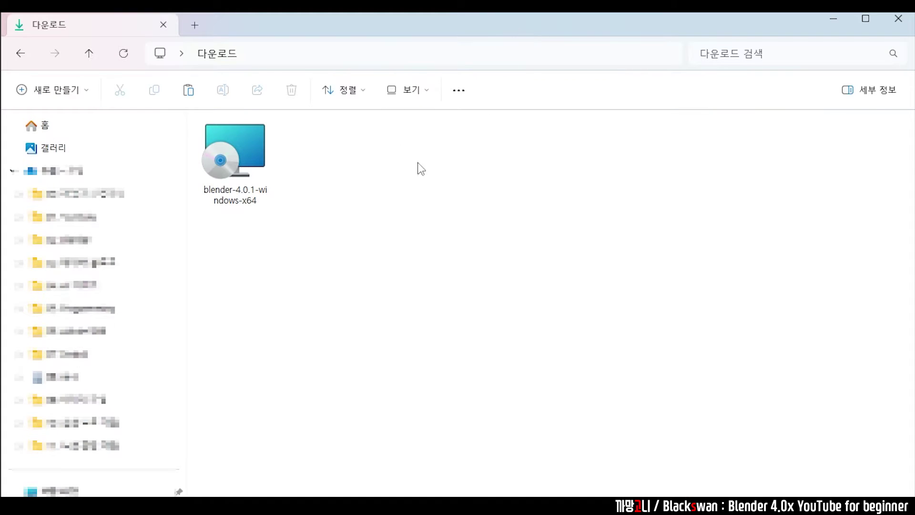
Go to the AppData Roaming folder by entering %appdata% in Explorer's address bar.
{"action": "left_click", "coordinate": [411, 54]}
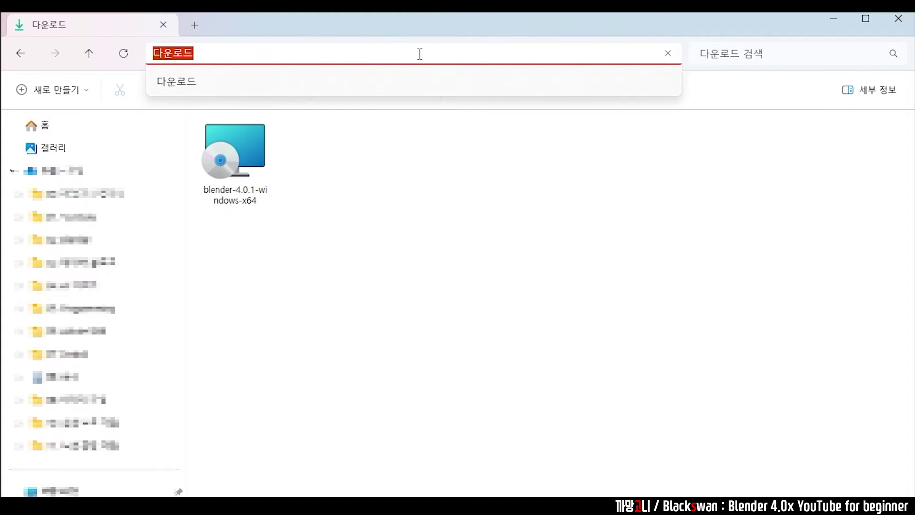
{"action": "type", "text": "%"}
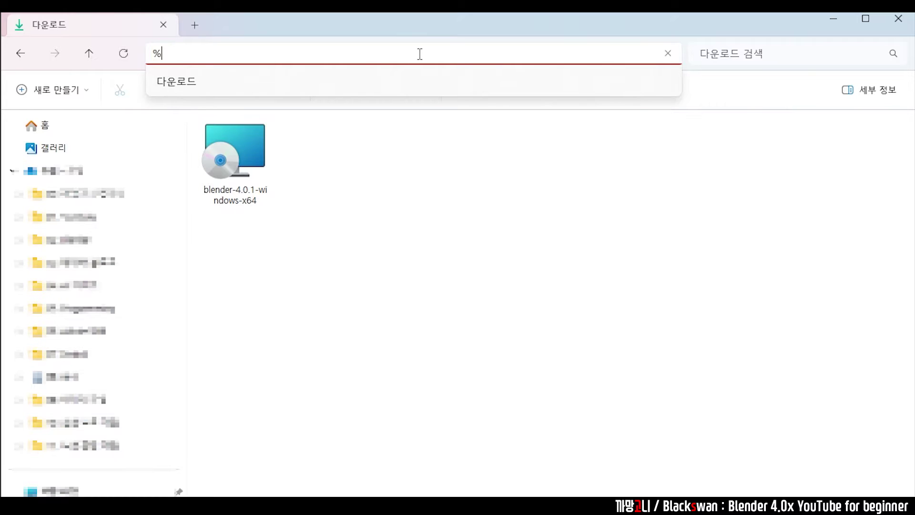
{"action": "type", "text": "ap"}
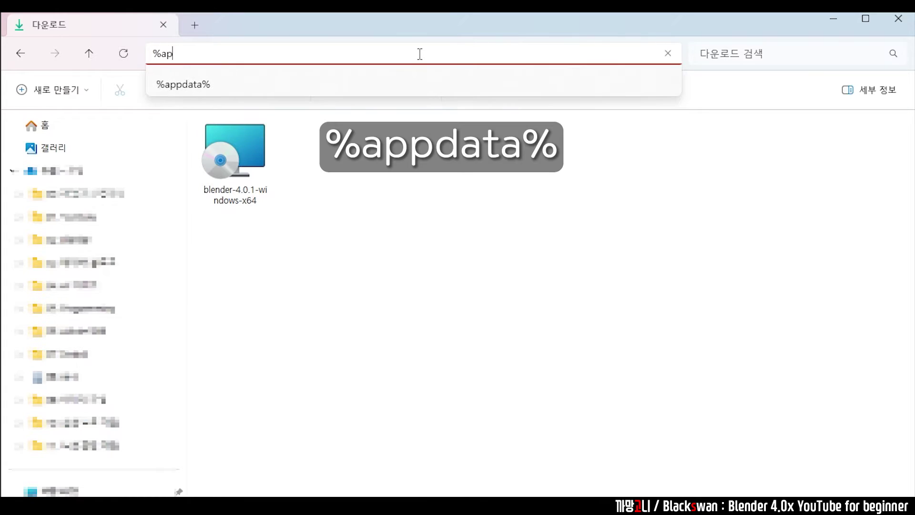
{"action": "type", "text": "pdata"}
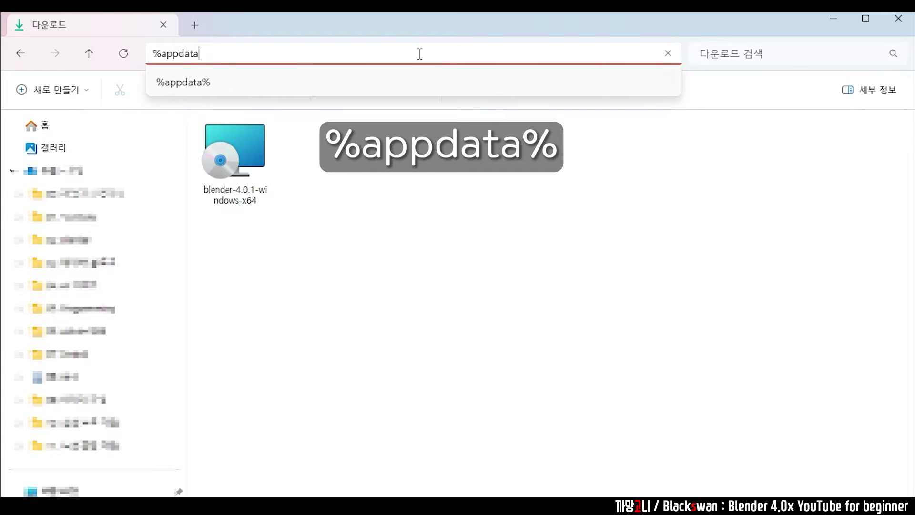
{"action": "type", "text": "%"}
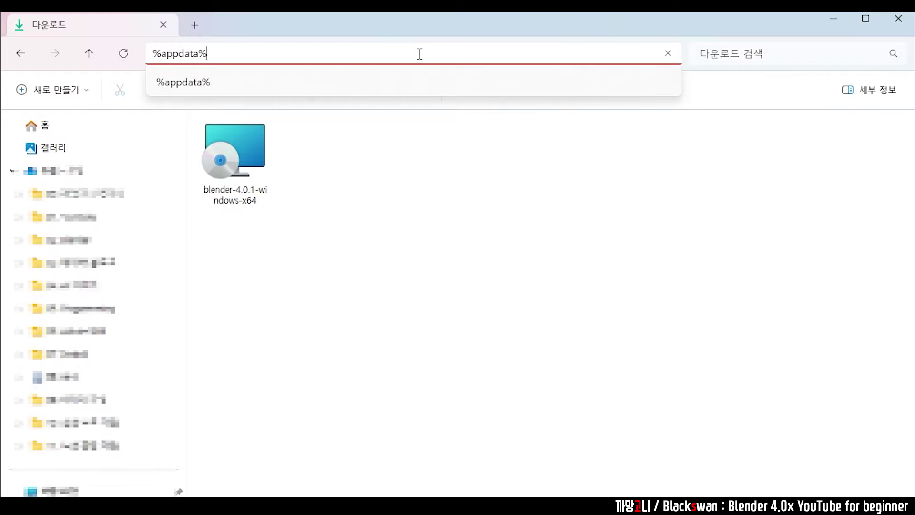
{"action": "key", "text": "Return"}
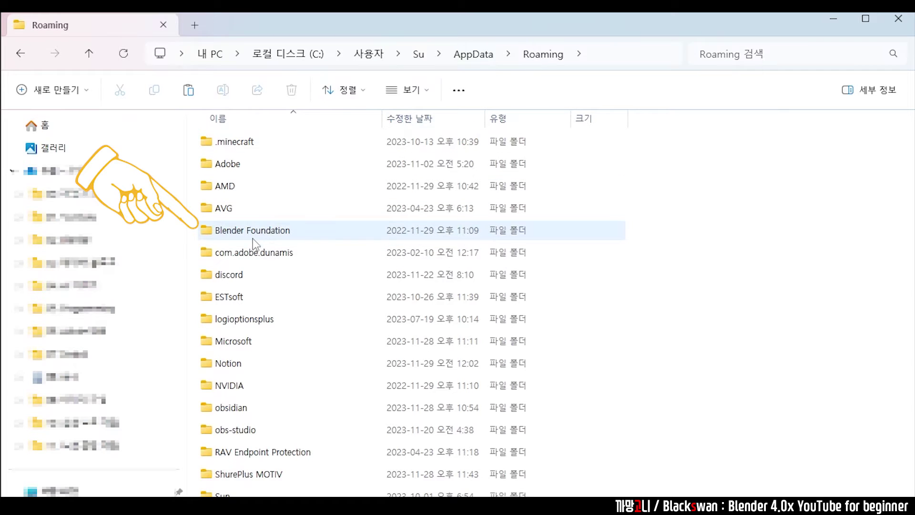
{"action": "mouse_move", "coordinate": [252, 230]}
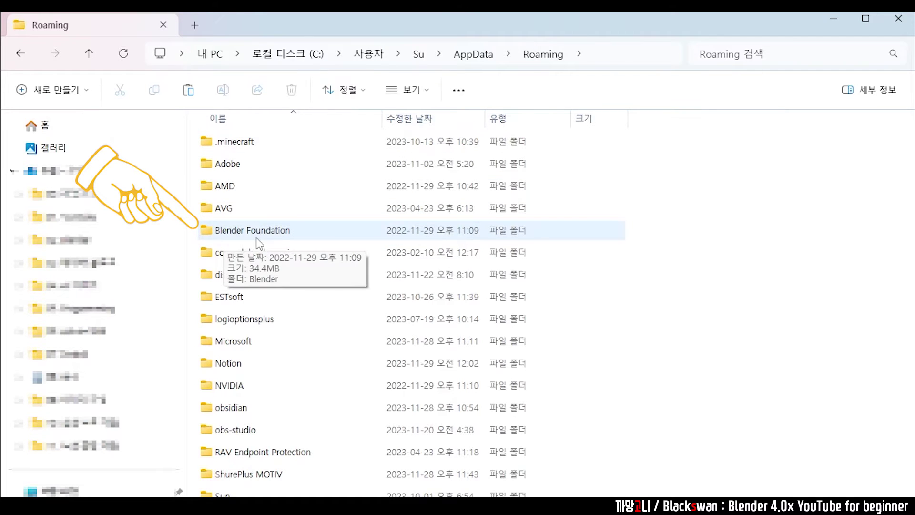
Browse to Blender Foundation\Blender showing versions 3.1–3.6 and 4.0, then quit Blender.
{"action": "double_click", "coordinate": [301, 235]}
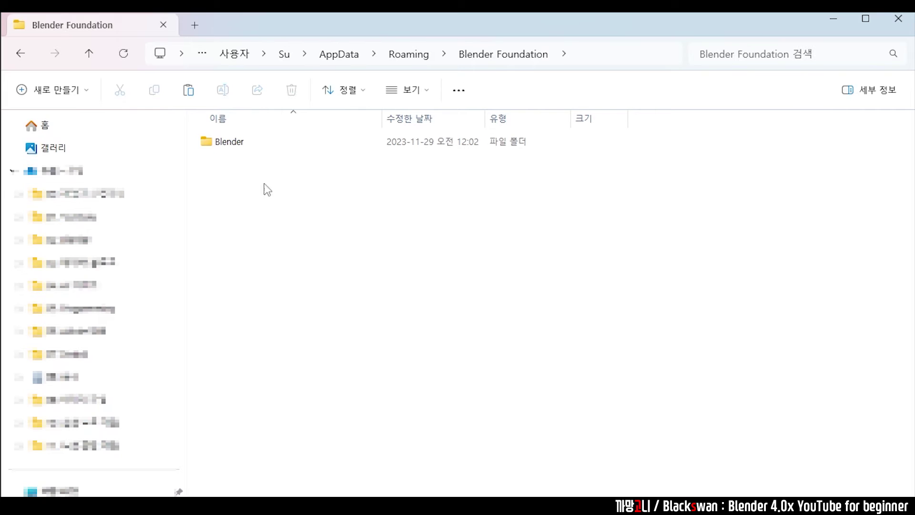
{"action": "double_click", "coordinate": [268, 145]}
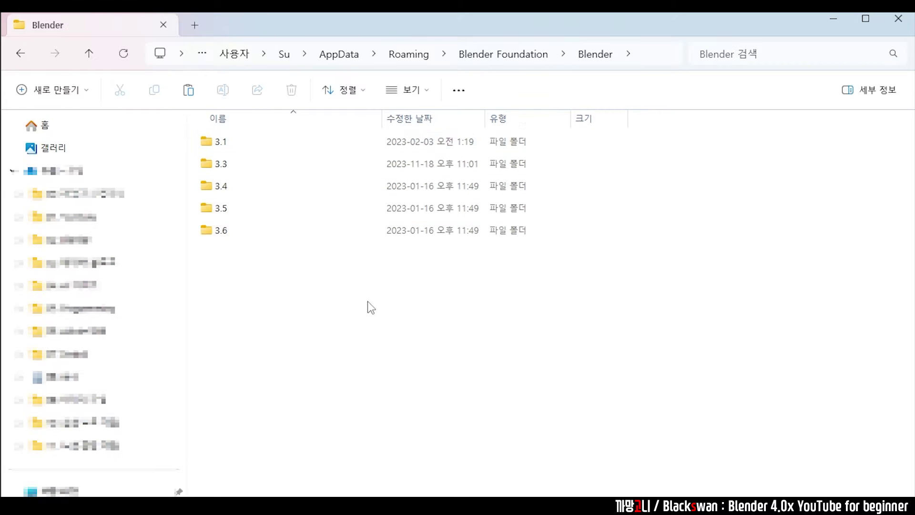
{"action": "left_click_drag", "start_coordinate": [681, 141], "coordinate": [304, 212]}
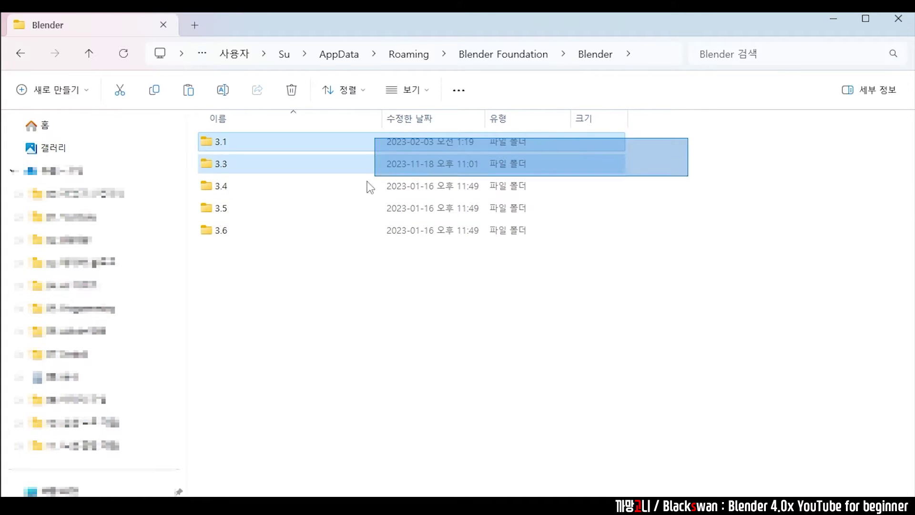
{"action": "left_click", "coordinate": [387, 274]}
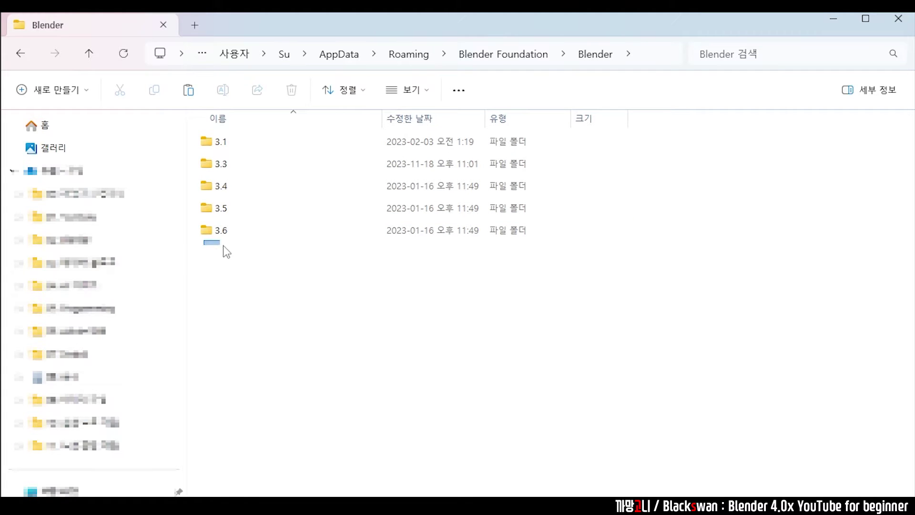
{"action": "left_click_drag", "start_coordinate": [224, 251], "coordinate": [293, 276]}
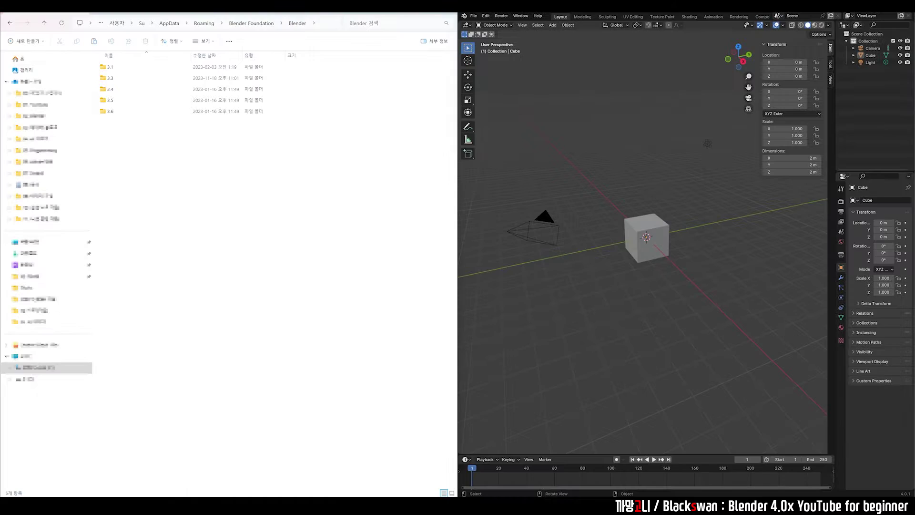
{"action": "key", "text": "ctrl+q"}
{"action": "left_click", "coordinate": [698, 266]}
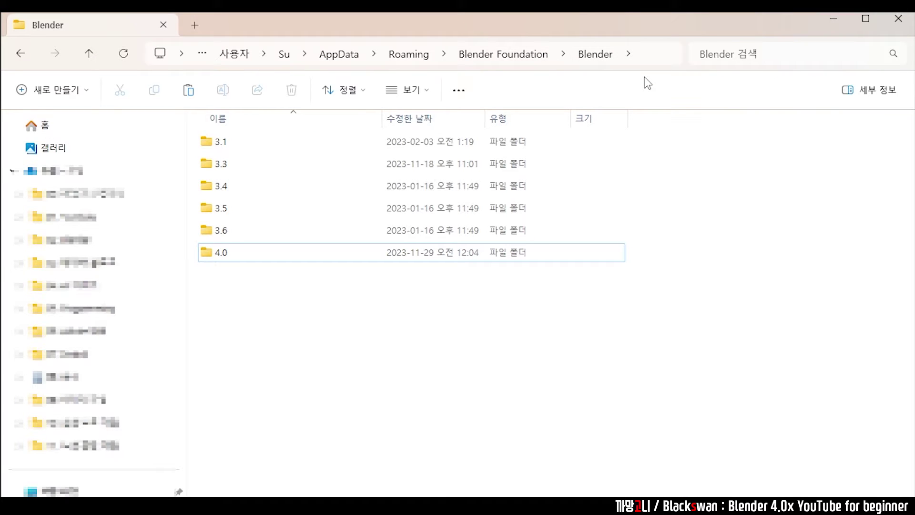
{"action": "mouse_move", "coordinate": [235, 253]}
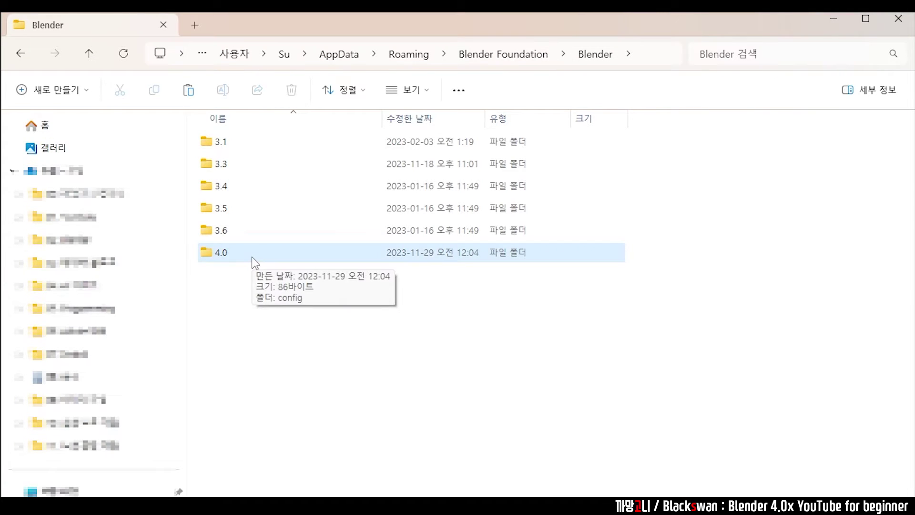
Inspect the 3.6 folder's config contents, including bookmarks and recent files.
{"action": "double_click", "coordinate": [241, 234]}
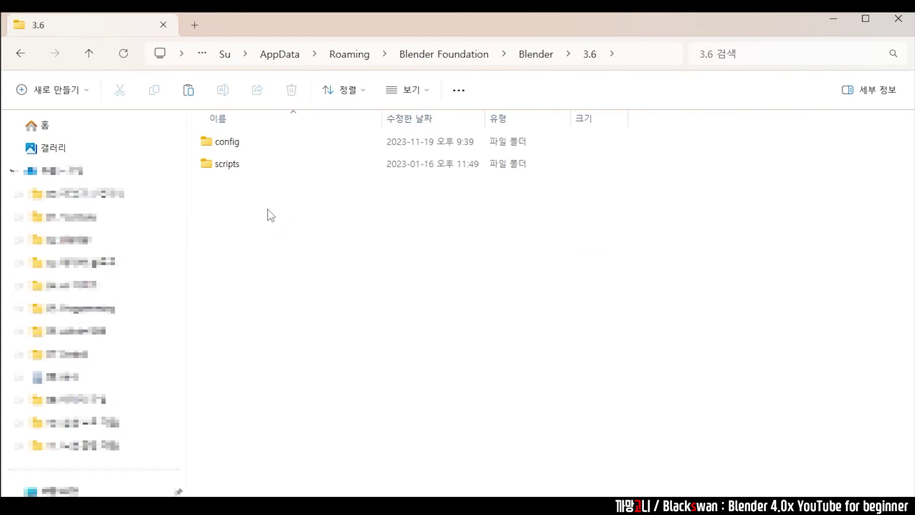
{"action": "left_click", "coordinate": [278, 143]}
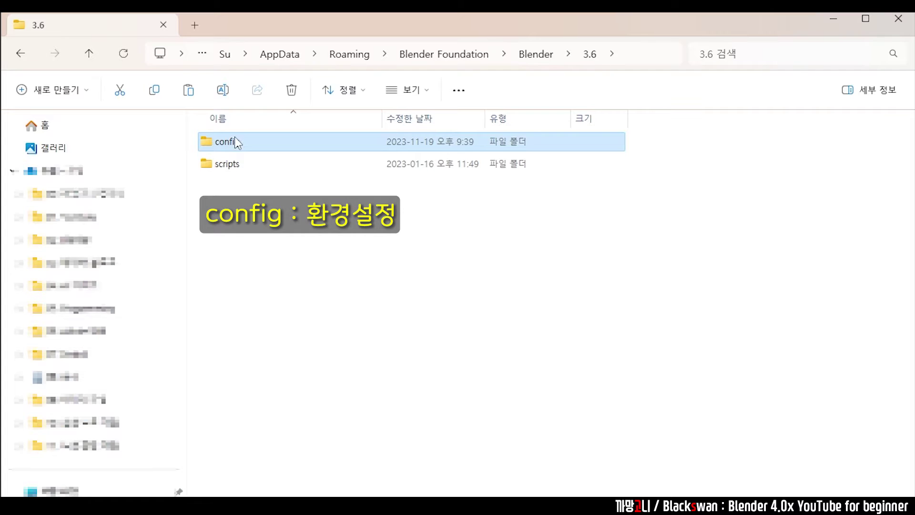
{"action": "left_click", "coordinate": [239, 166]}
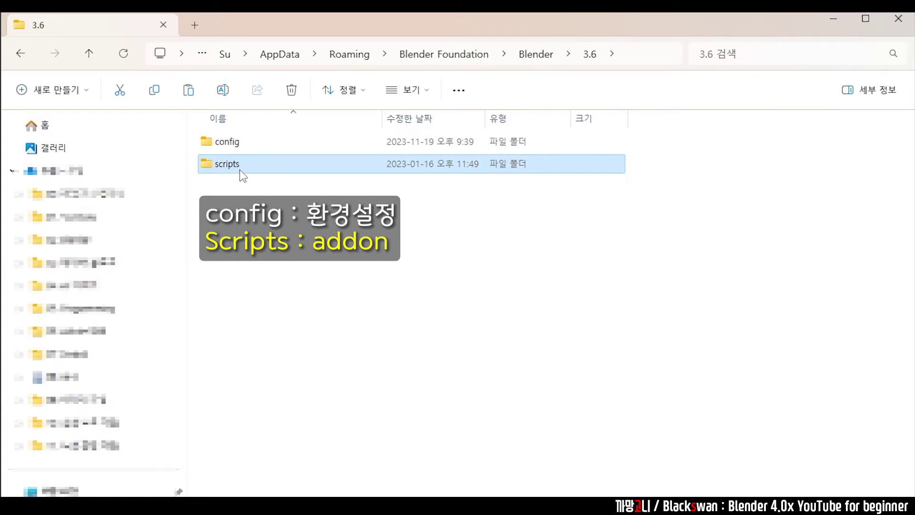
{"action": "double_click", "coordinate": [259, 145]}
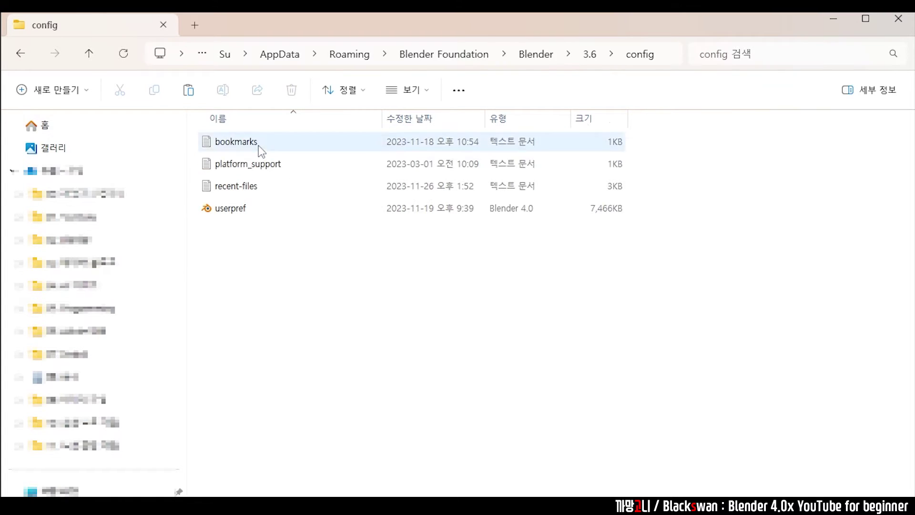
{"action": "left_click", "coordinate": [253, 145]}
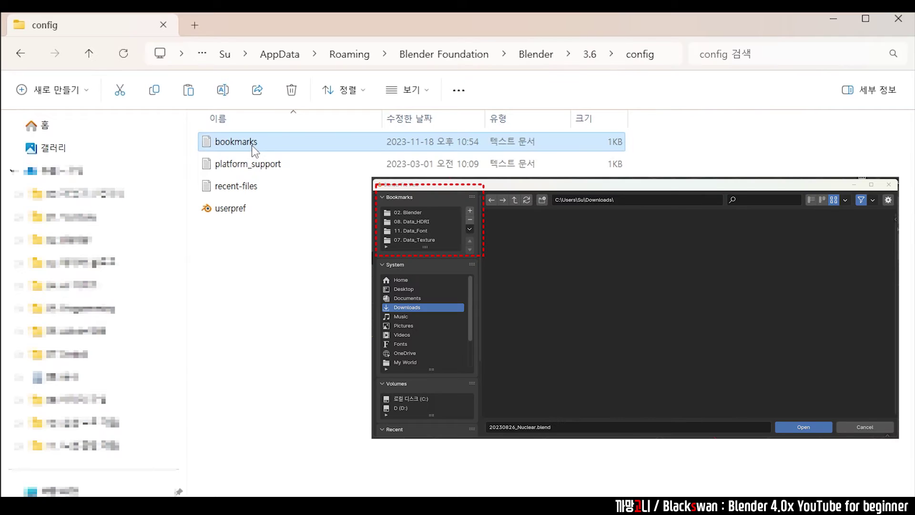
{"action": "left_click", "coordinate": [243, 188]}
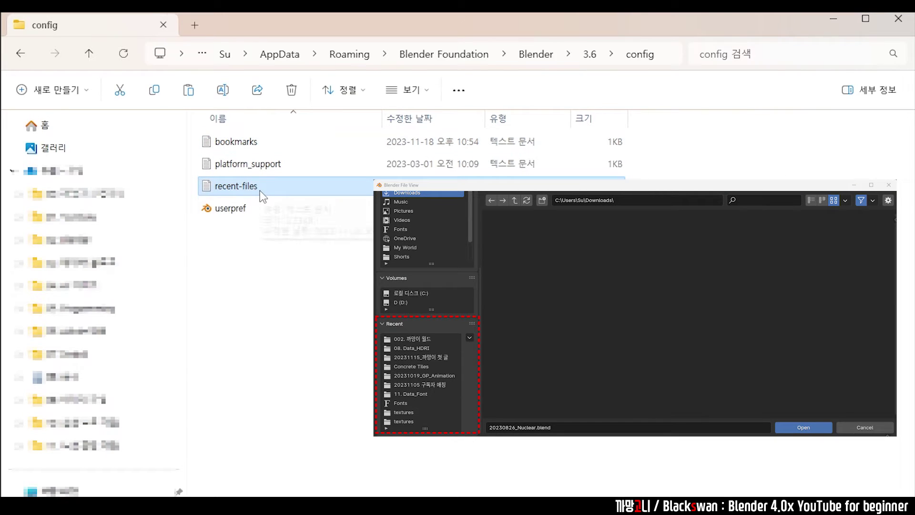
{"action": "key", "text": "BackSpace"}
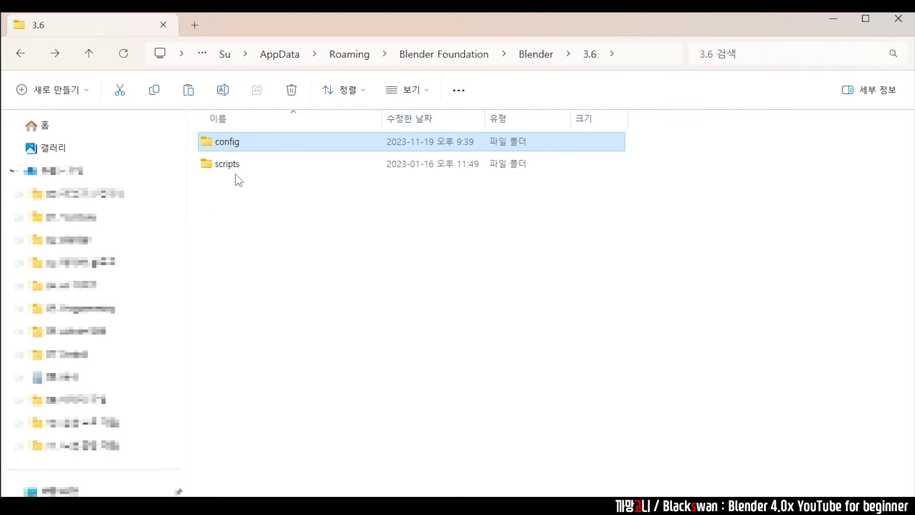
Inspect 3.6 scripts\addons (blenderkit, screencast_keys, createisocam28.py), then return to the versions folder.
{"action": "double_click", "coordinate": [236, 167]}
{"action": "left_click", "coordinate": [242, 145]}
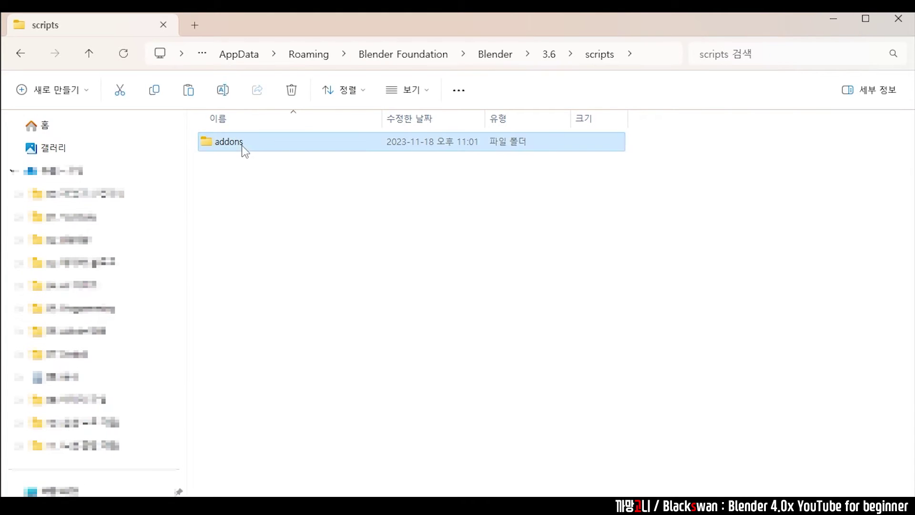
{"action": "double_click", "coordinate": [242, 147]}
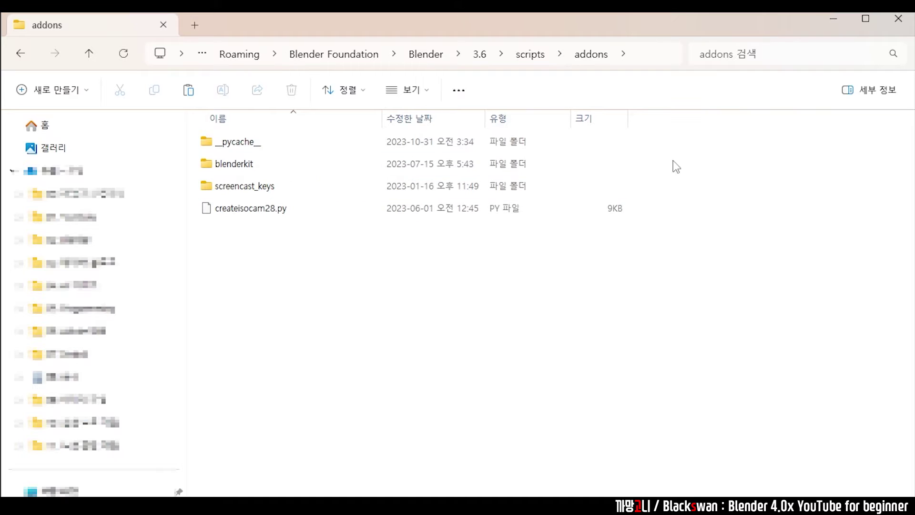
{"action": "left_click_drag", "start_coordinate": [688, 165], "coordinate": [357, 218]}
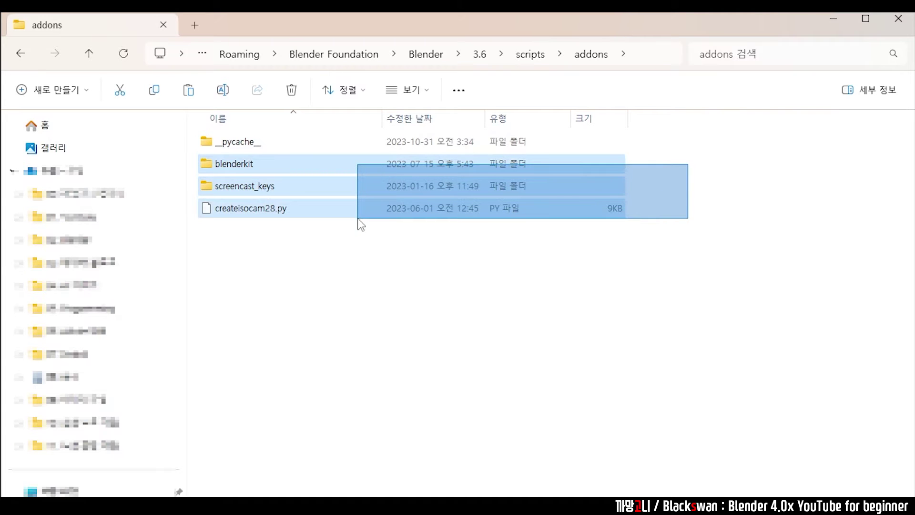
{"action": "left_click", "coordinate": [387, 267]}
{"action": "key", "text": "alt+Left"}
{"action": "key", "text": "alt+Left"}
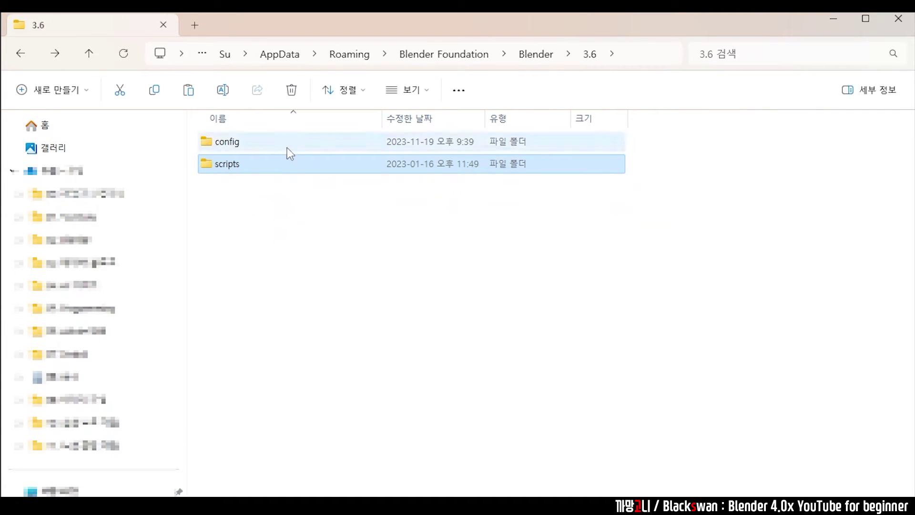
{"action": "left_click", "coordinate": [367, 232]}
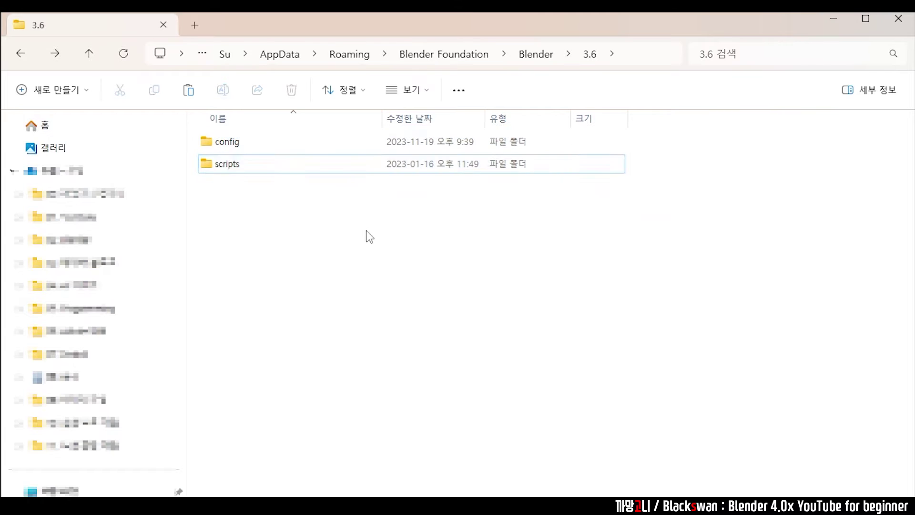
{"action": "key", "text": "alt+Left"}
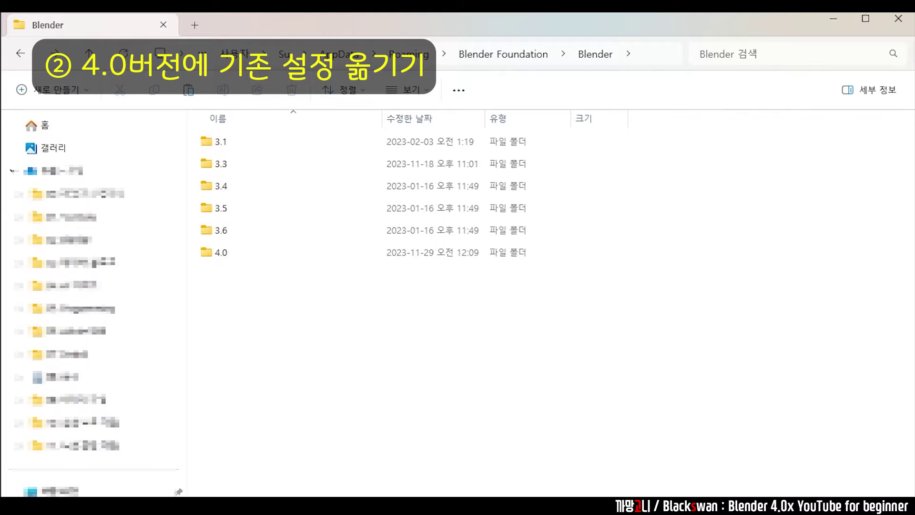
Check 4.0 Preferences System and enabled-only Add-ons showing just defaults, then quit Blender.
{"action": "left_click", "coordinate": [290, 229]}
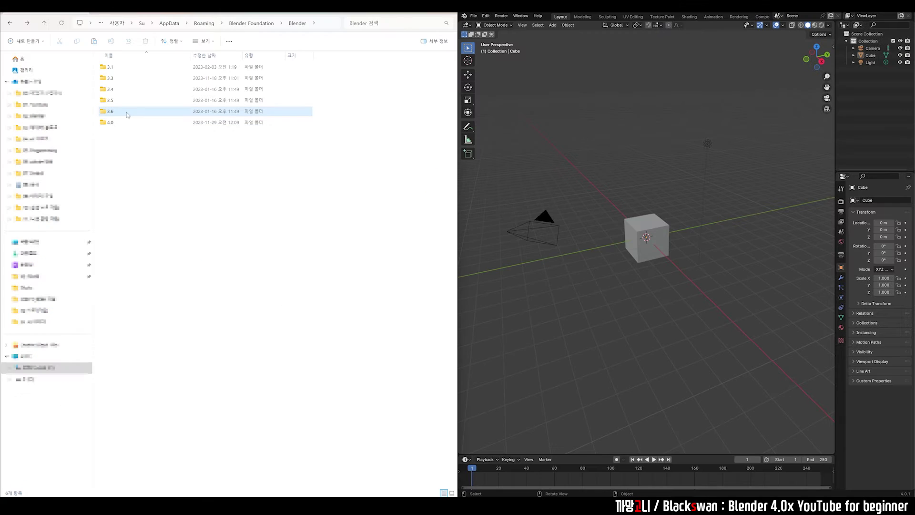
{"action": "left_click", "coordinate": [486, 15]}
{"action": "left_click", "coordinate": [503, 107]}
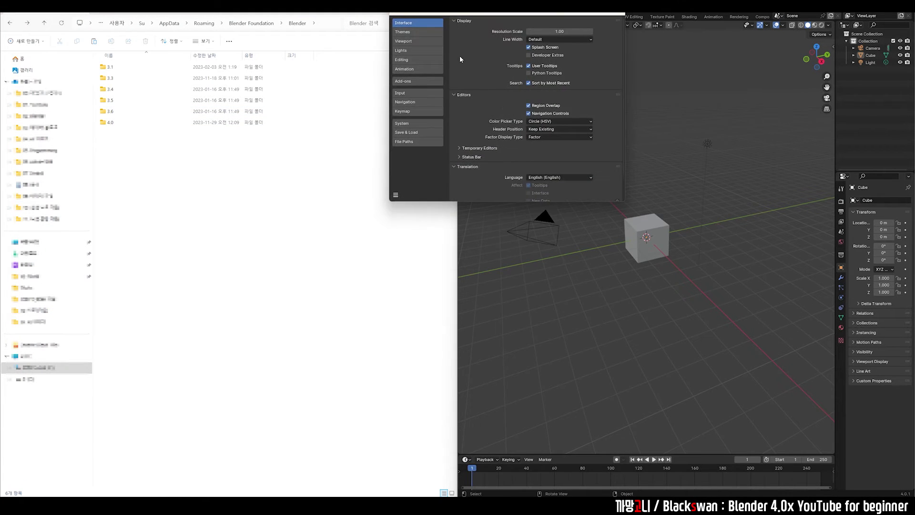
{"action": "left_click", "coordinate": [413, 130]}
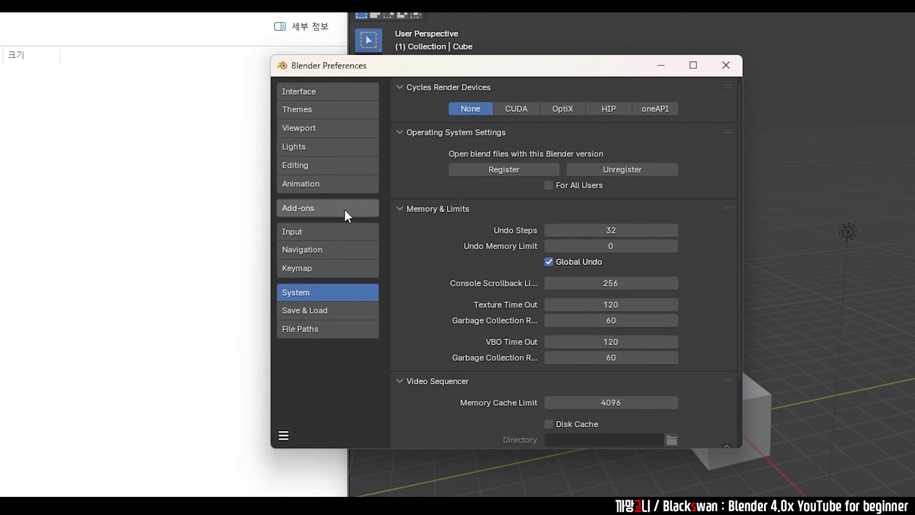
{"action": "left_click", "coordinate": [319, 208]}
{"action": "left_click", "coordinate": [406, 107]}
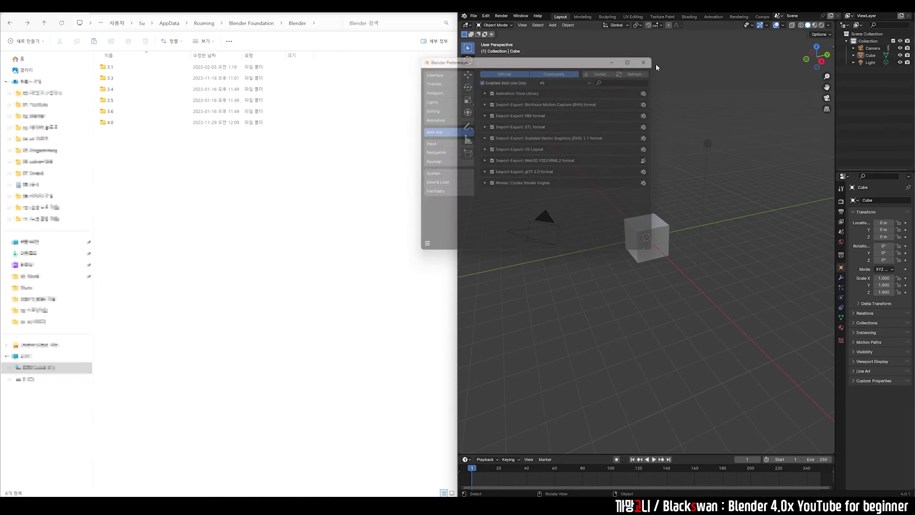
{"action": "left_click", "coordinate": [649, 64]}
{"action": "key", "text": "ctrl+q"}
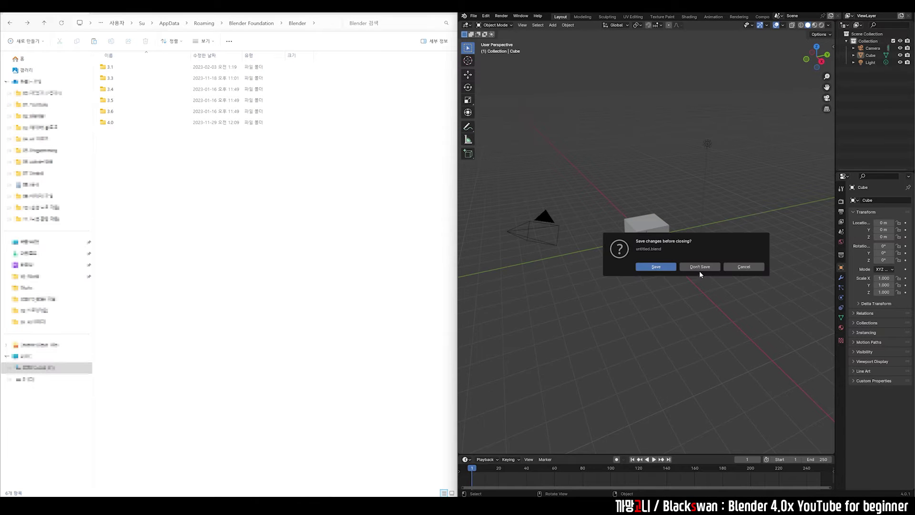
Close Blender without saving and copy the 3.6 config and scripts folders into 4.0.
{"action": "left_click", "coordinate": [699, 270]}
{"action": "double_click", "coordinate": [114, 111]}
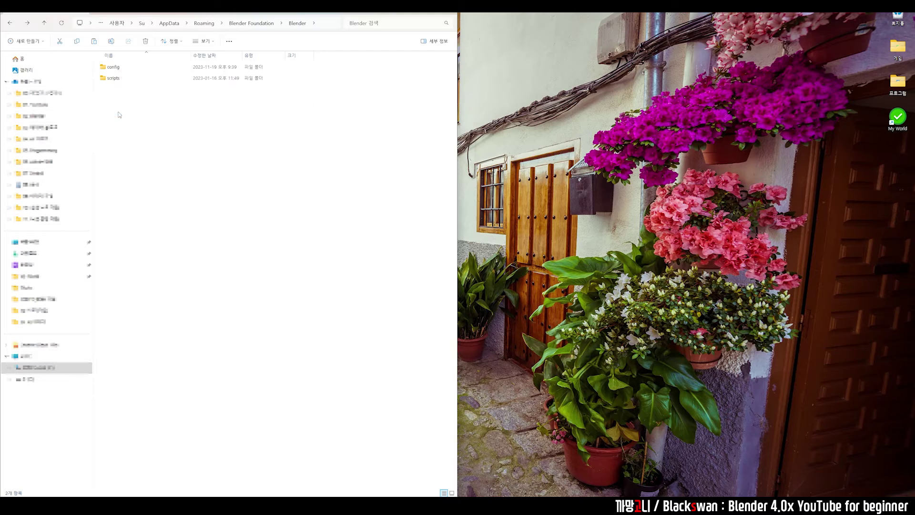
{"action": "left_click", "coordinate": [119, 70]}
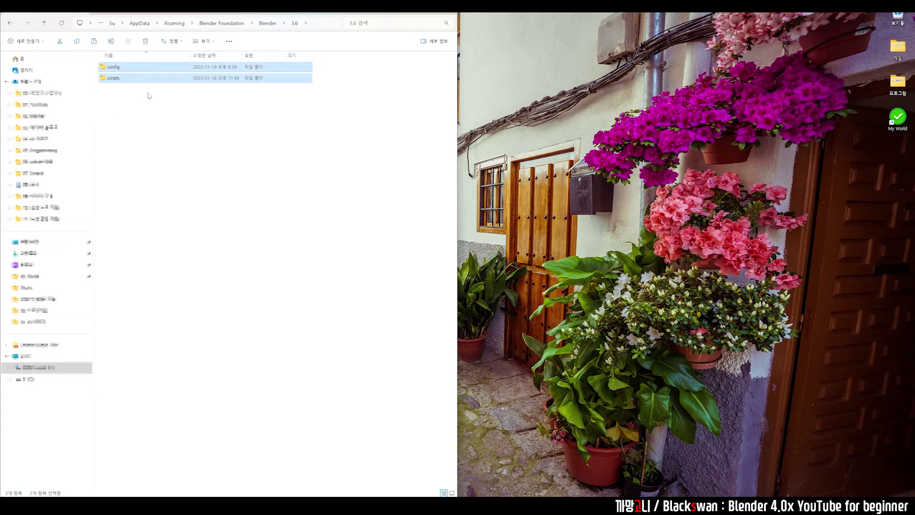
{"action": "key", "text": "alt+Up"}
{"action": "double_click", "coordinate": [116, 123]}
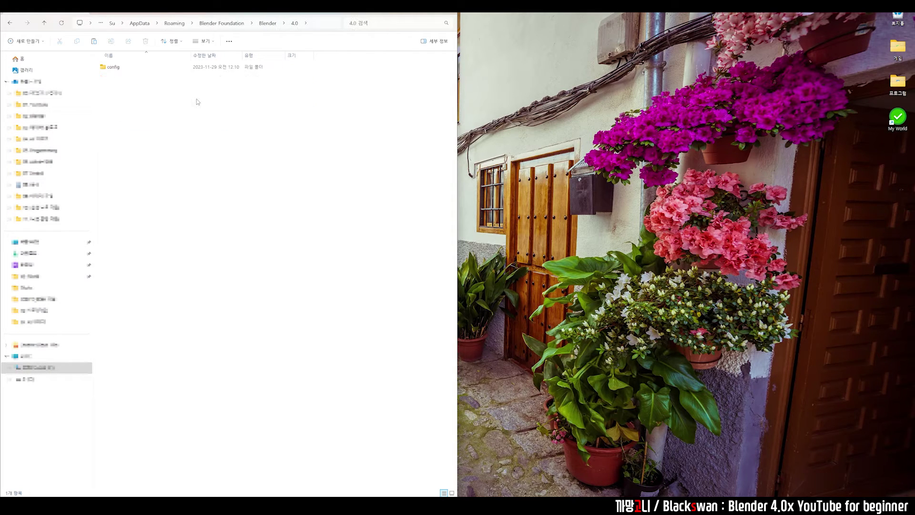
{"action": "key", "text": "ctrl+v"}
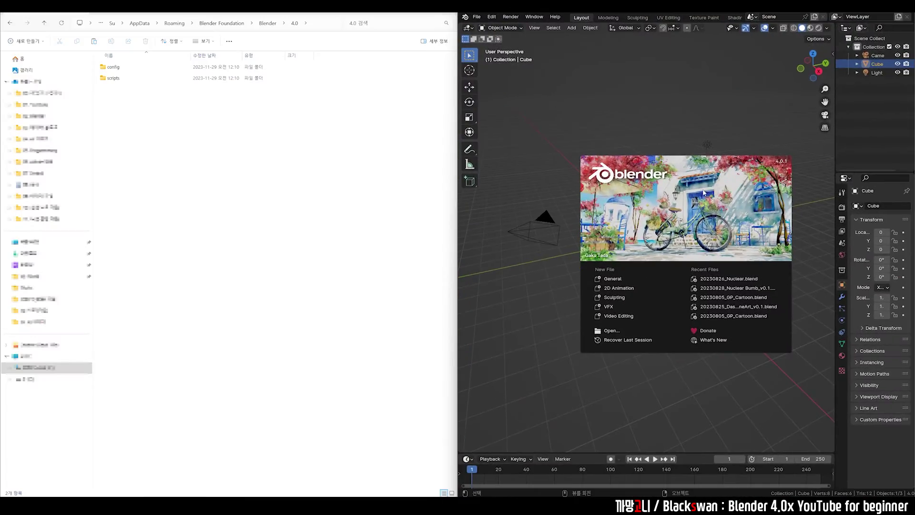
Open Preferences in the relaunched Blender and confirm OptiX rendering on the RTX 3060.
{"action": "left_click", "coordinate": [545, 122]}
{"action": "left_click", "coordinate": [495, 19]}
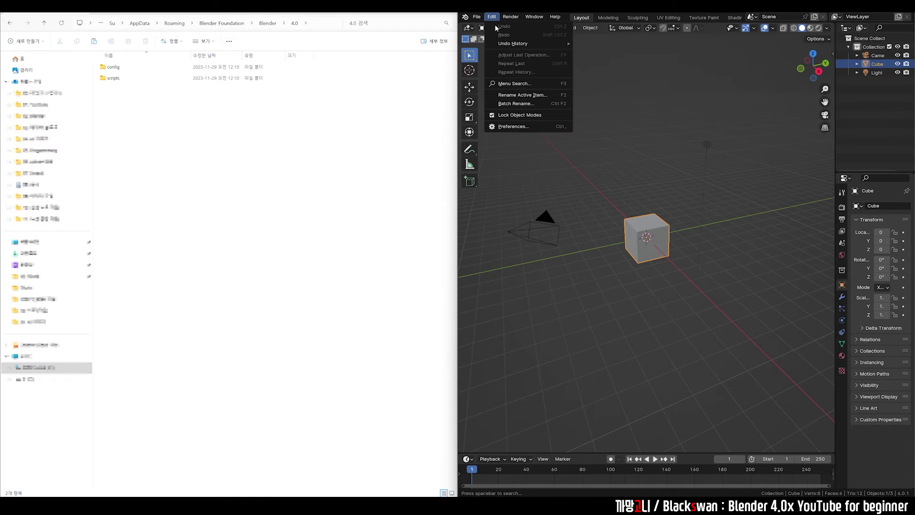
{"action": "left_click", "coordinate": [511, 128]}
{"action": "left_click", "coordinate": [459, 187]}
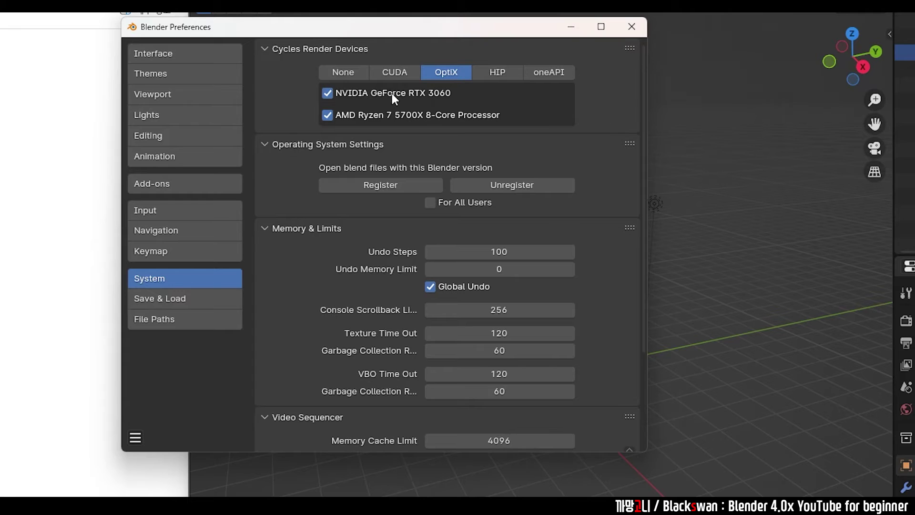
Review enabled add-ons carried over from 3.6, like Node Wrangler and Screencast Keys.
{"action": "left_click", "coordinate": [202, 182]}
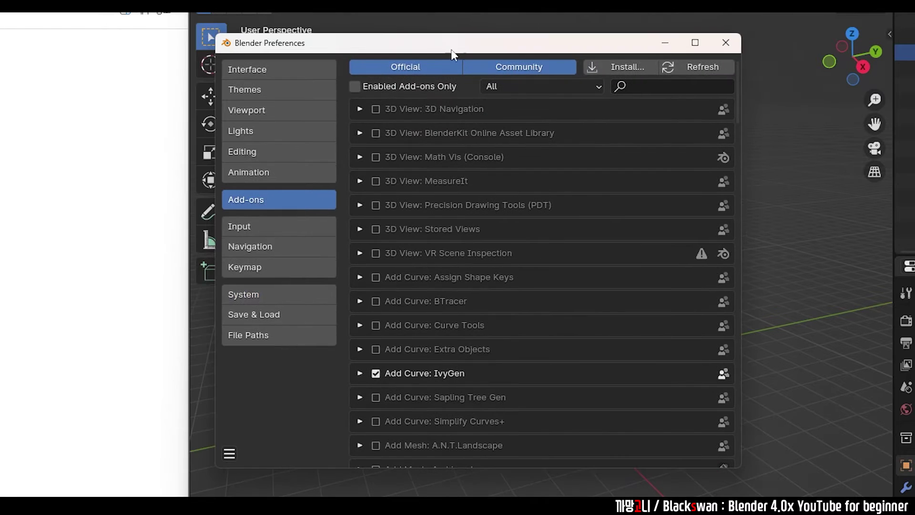
{"action": "left_click", "coordinate": [355, 86]}
{"action": "scroll", "coordinate": [501, 185], "scroll_direction": "down", "scroll_amount": 5}
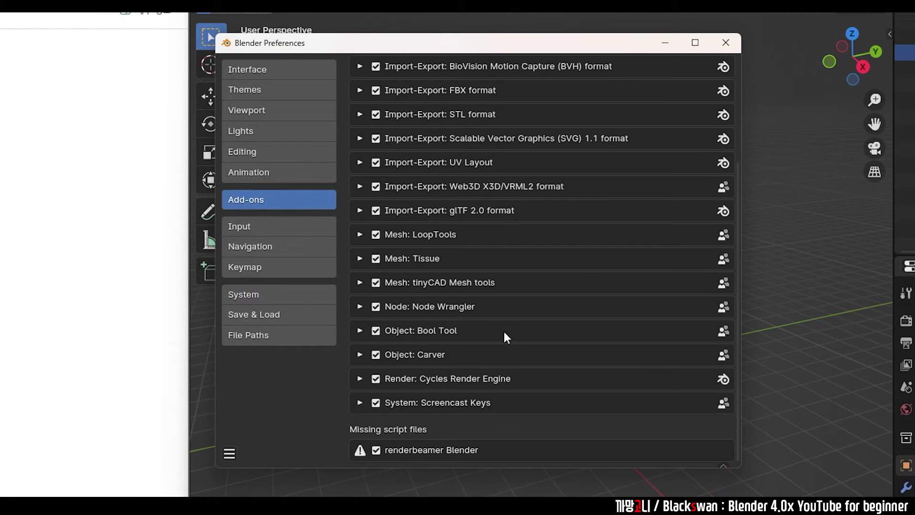
{"action": "scroll", "coordinate": [500, 309], "scroll_direction": "up", "scroll_amount": 8}
{"action": "scroll", "coordinate": [485, 229], "scroll_direction": "down", "scroll_amount": 8}
{"action": "scroll", "coordinate": [483, 381], "scroll_direction": "up", "scroll_amount": 2}
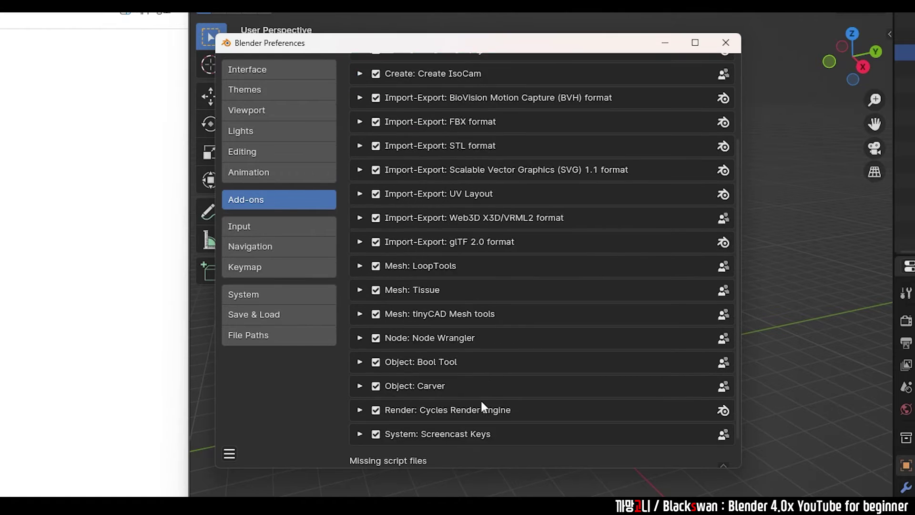
{"action": "scroll", "coordinate": [481, 401], "scroll_direction": "up", "scroll_amount": 3}
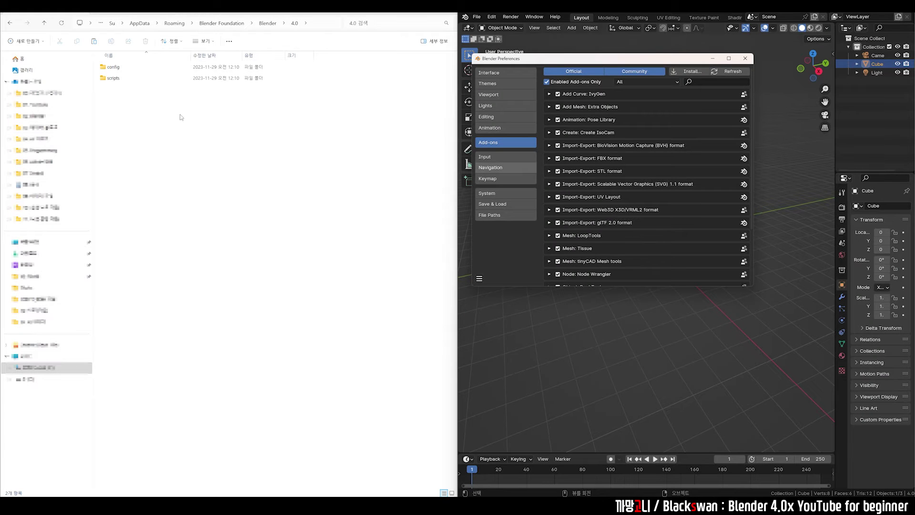
{"action": "left_click", "coordinate": [138, 78]}
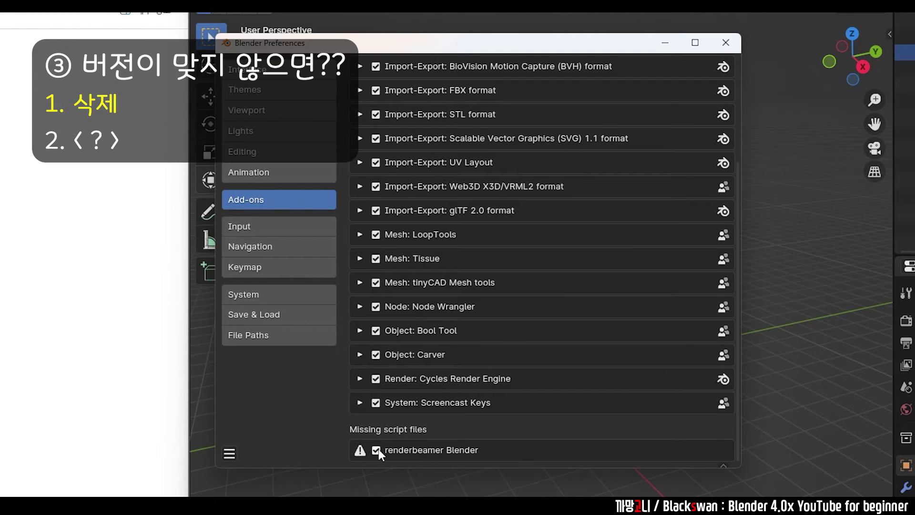
Remove the missing renderbeamer add-on entry and scroll through the add-on list.
{"action": "left_click", "coordinate": [376, 450]}
{"action": "scroll", "coordinate": [416, 400], "scroll_direction": "up", "scroll_amount": 5}
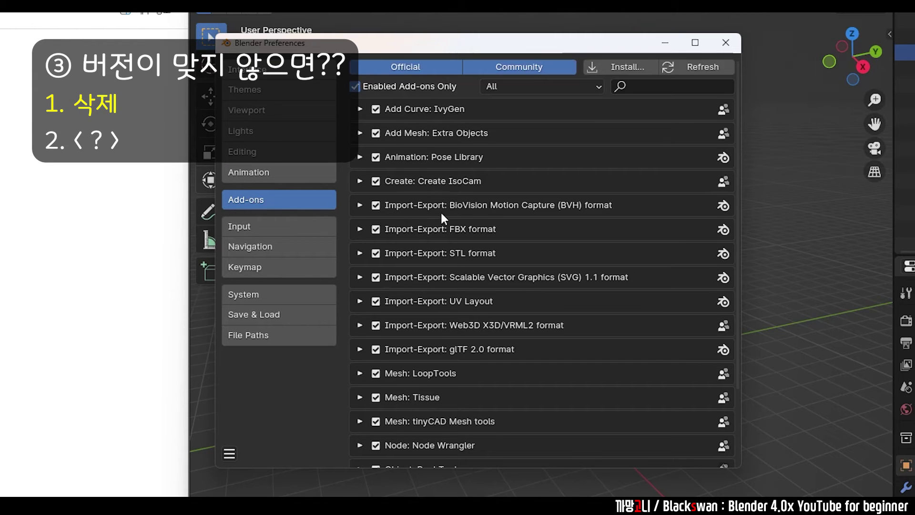
{"action": "scroll", "coordinate": [437, 213], "scroll_direction": "down", "scroll_amount": 5}
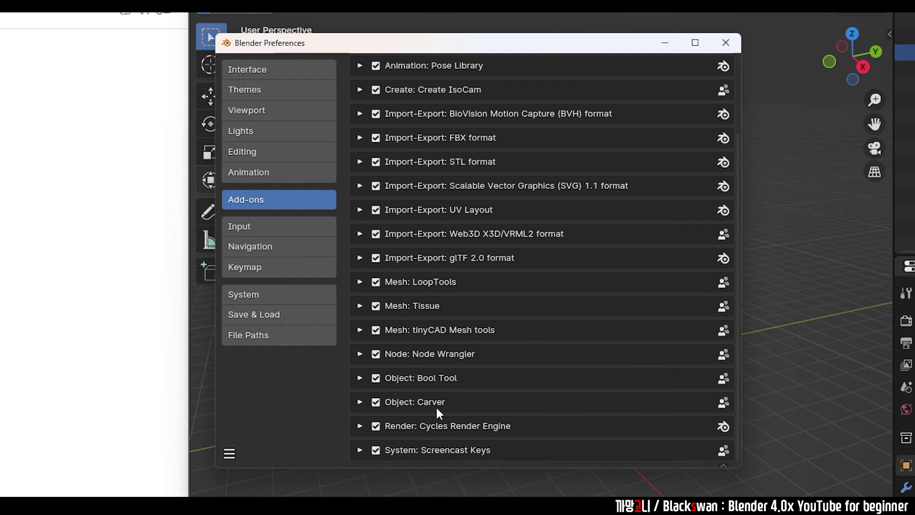
{"action": "scroll", "coordinate": [435, 405], "scroll_direction": "up", "scroll_amount": 4}
{"action": "scroll", "coordinate": [425, 448], "scroll_direction": "down", "scroll_amount": 4}
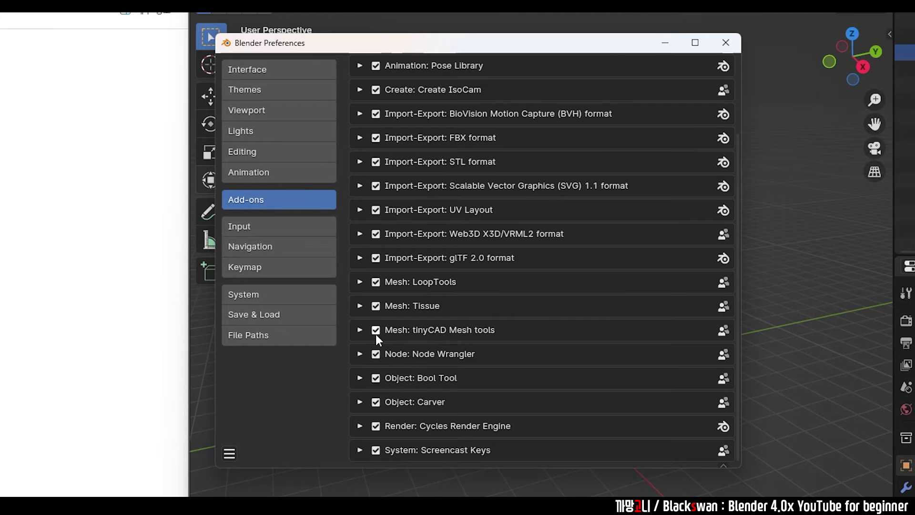
{"action": "scroll", "coordinate": [405, 412], "scroll_direction": "up", "scroll_amount": 4}
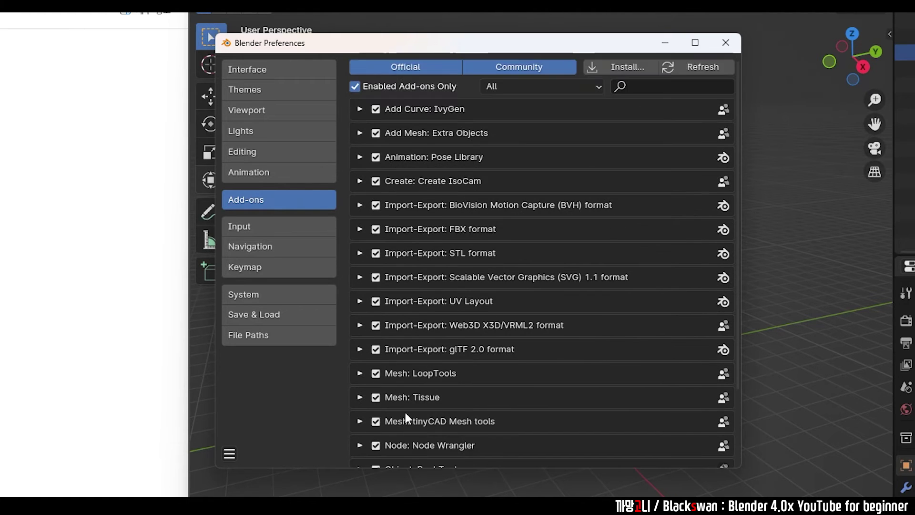
{"action": "scroll", "coordinate": [433, 330], "scroll_direction": "down", "scroll_amount": 3}
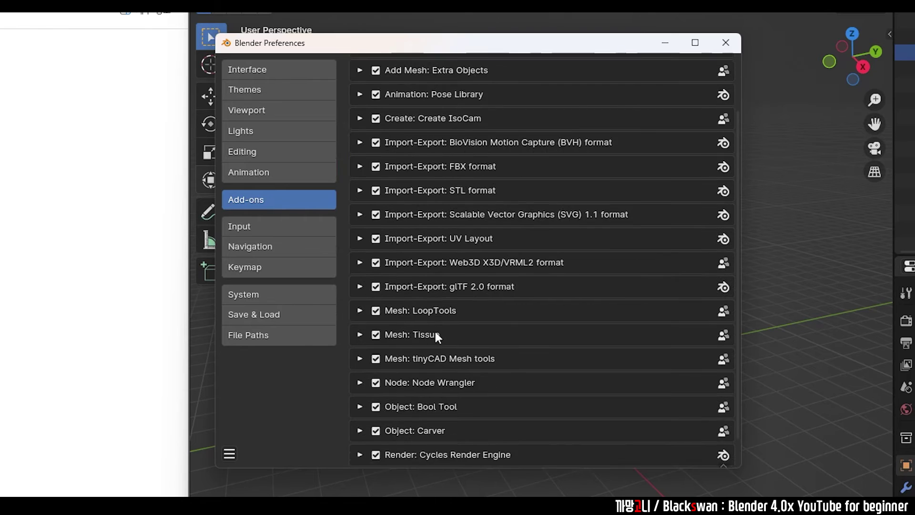
{"action": "scroll", "coordinate": [433, 329], "scroll_direction": "up", "scroll_amount": 3}
Search 'blenderkit' among all add-ons, enable BlenderKit Online Asset Library, and close Preferences.
{"action": "left_click", "coordinate": [653, 87]}
{"action": "type", "text": "blenderki"}
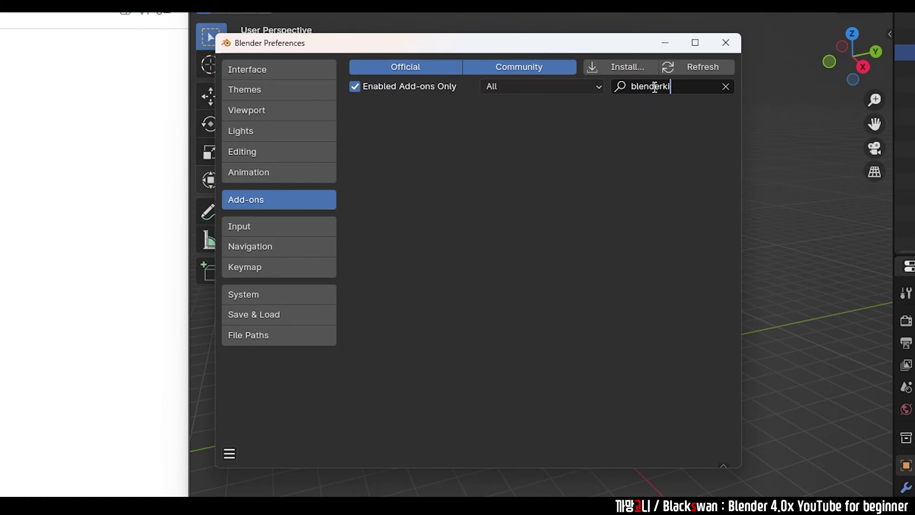
{"action": "type", "text": "t"}
{"action": "left_click", "coordinate": [367, 87]}
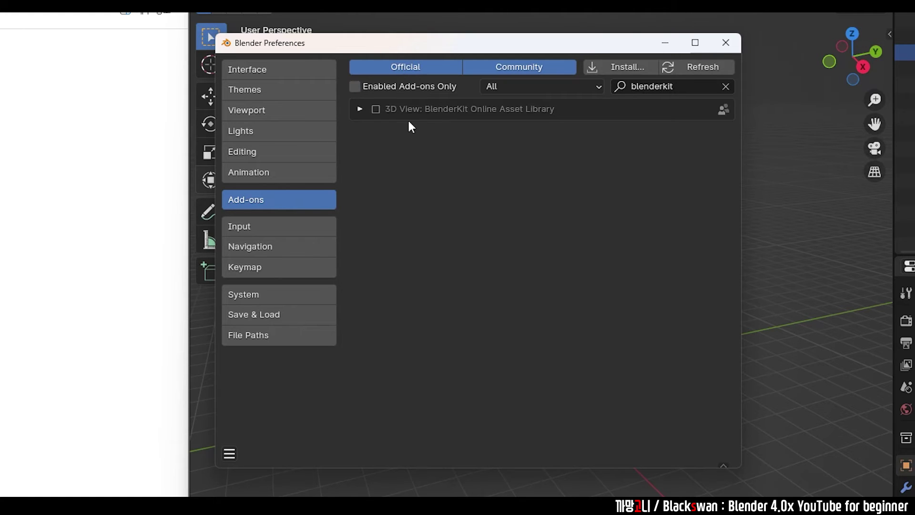
{"action": "left_click", "coordinate": [384, 111]}
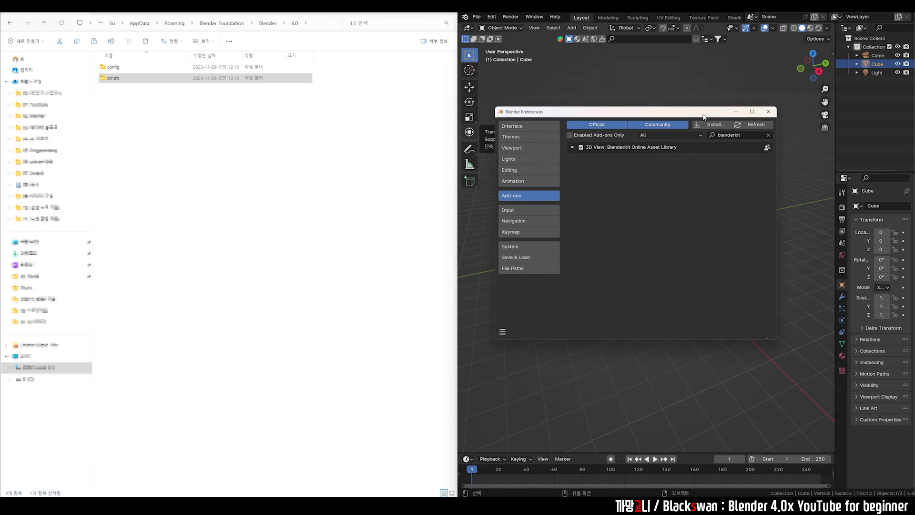
{"action": "left_click", "coordinate": [769, 113]}
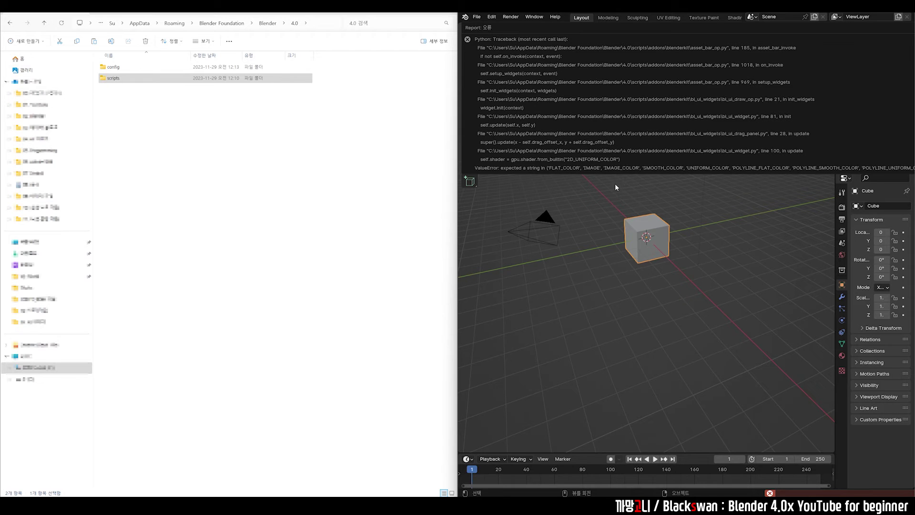
{"action": "left_click", "coordinate": [499, 20]}
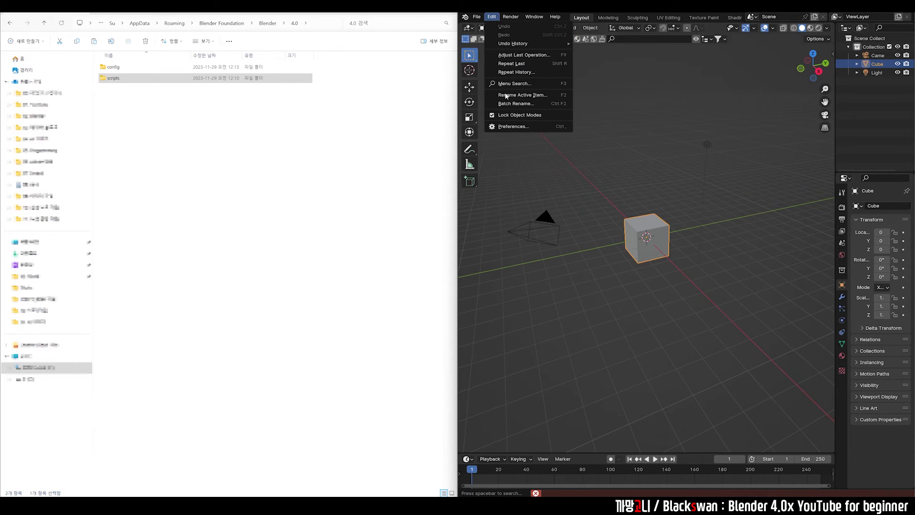
{"action": "left_click", "coordinate": [506, 127]}
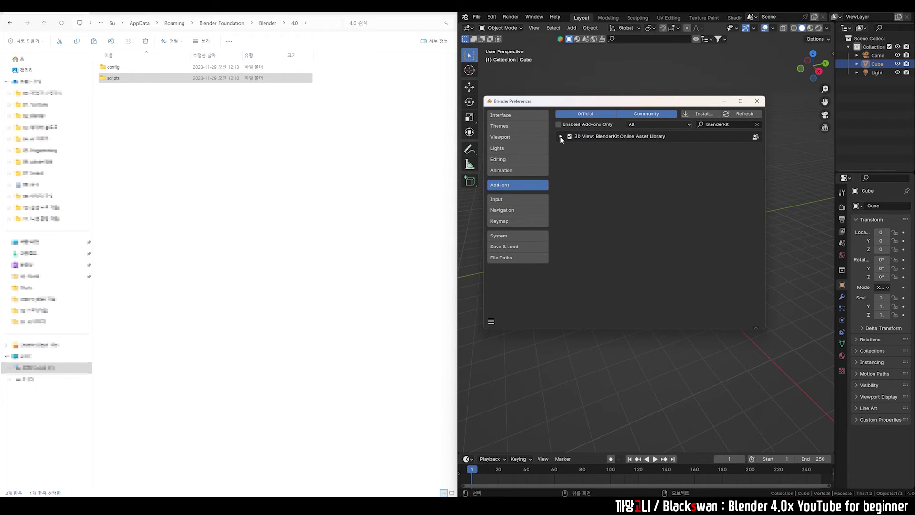
{"action": "left_click", "coordinate": [561, 137]}
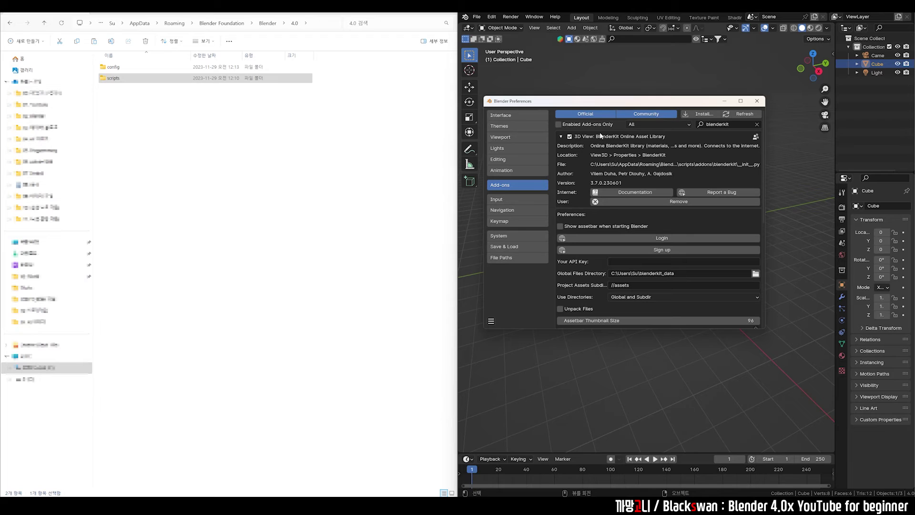
Quit Blender without saving the untitled scene, then relaunch it past the splash screen.
{"action": "left_click", "coordinate": [757, 101]}
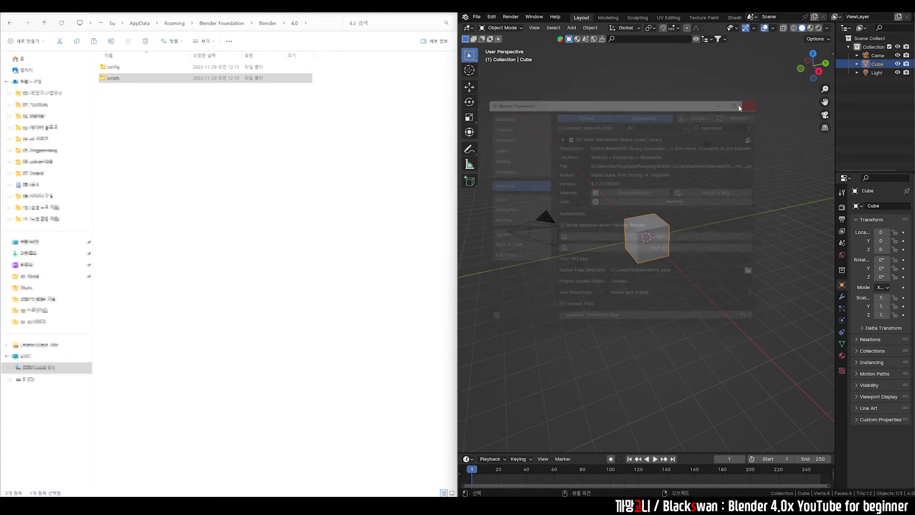
{"action": "key", "text": "ctrl+q"}
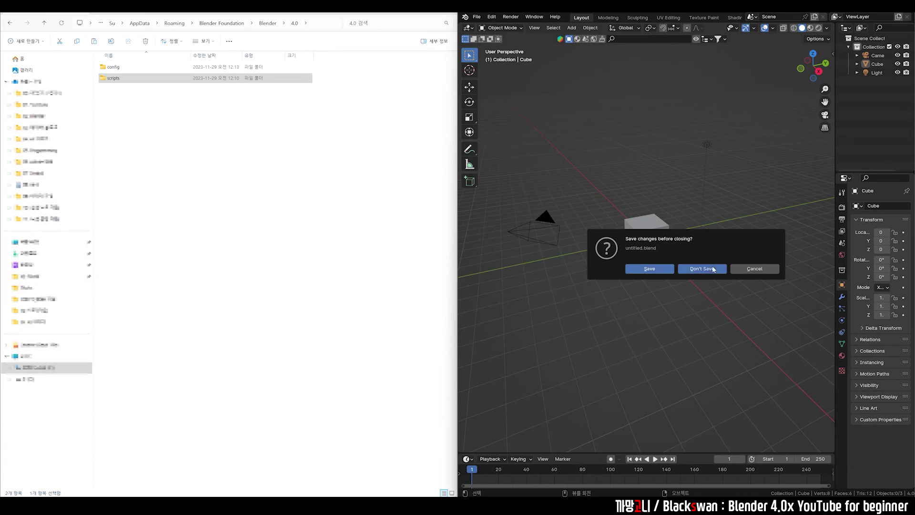
{"action": "left_click", "coordinate": [702, 268]}
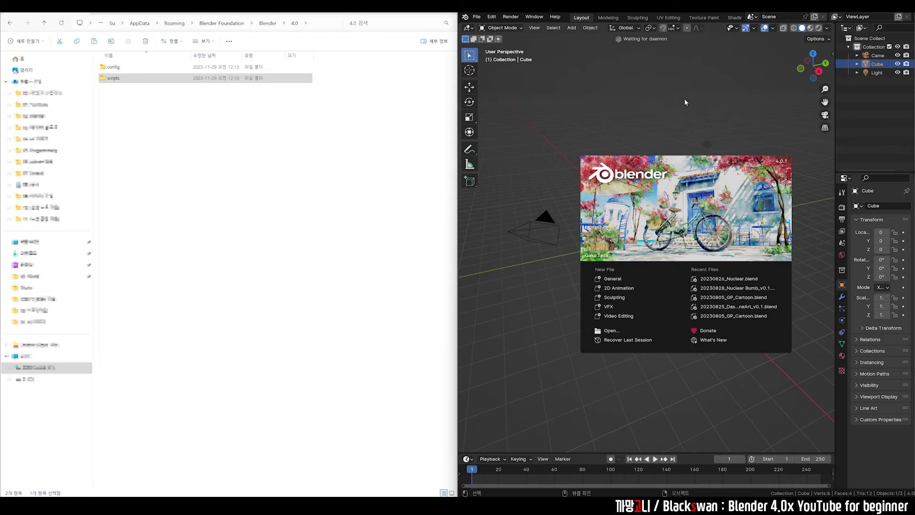
{"action": "left_click", "coordinate": [684, 98]}
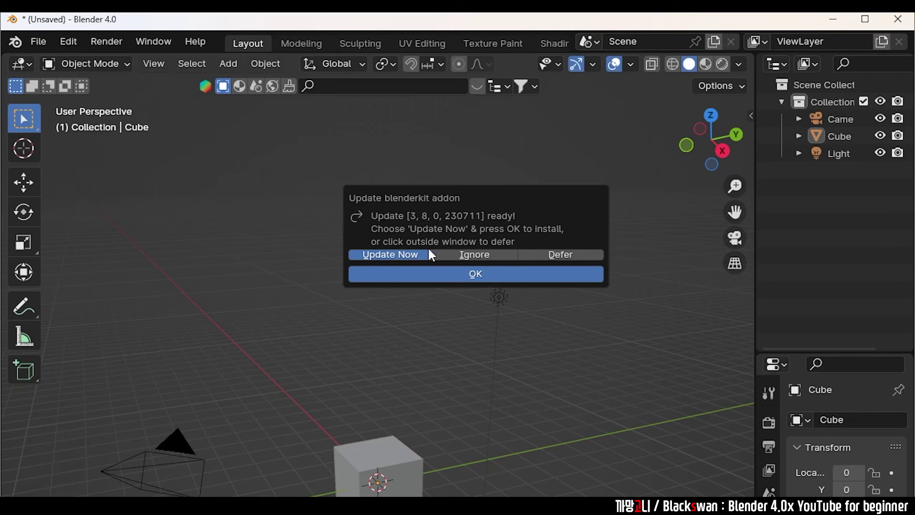
Install the BlenderKit 3.8.0 update, restart Blender without saving, and hide the asset bar.
{"action": "left_click", "coordinate": [434, 274]}
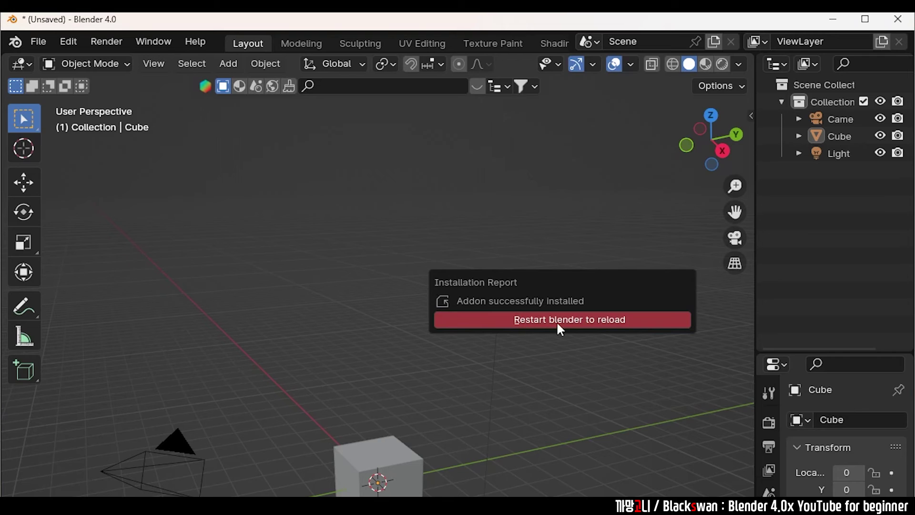
{"action": "left_click", "coordinate": [575, 324]}
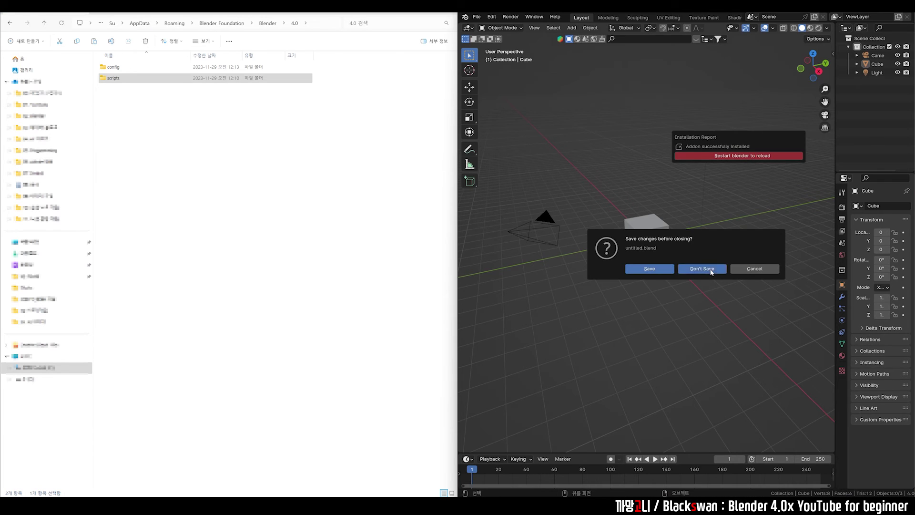
{"action": "left_click", "coordinate": [711, 270]}
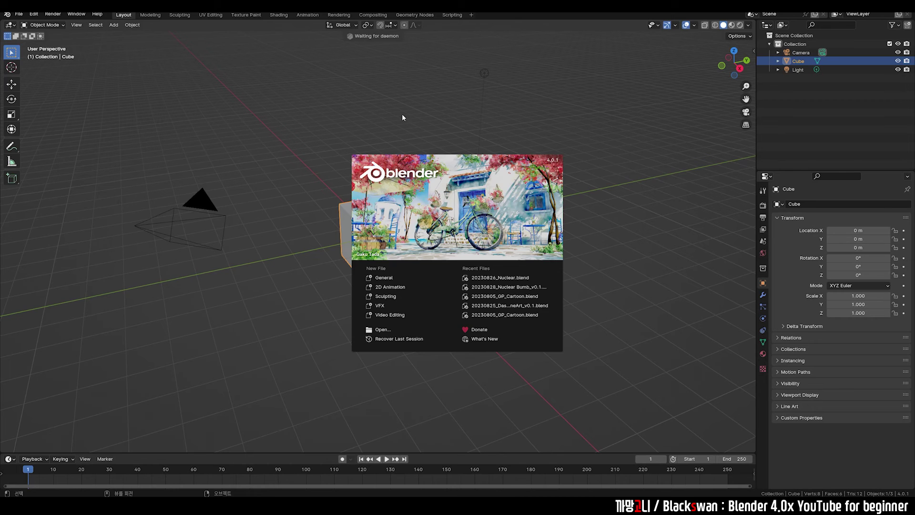
{"action": "left_click", "coordinate": [401, 114]}
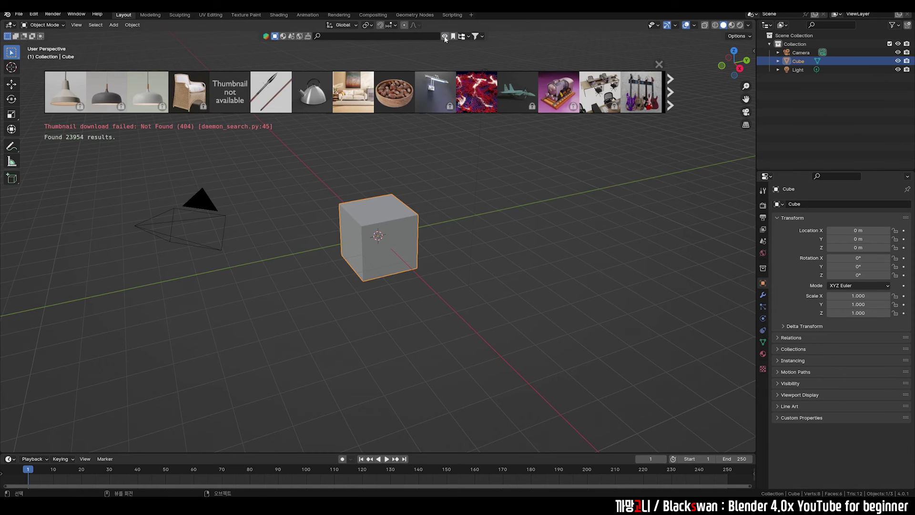
{"action": "left_click", "coordinate": [445, 37]}
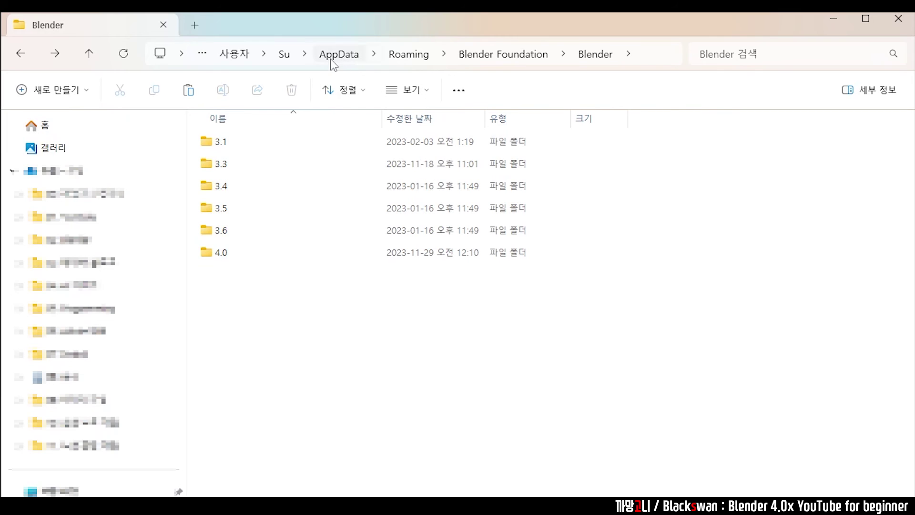
Open the Blender 3.6 settings folder and select its scripts subfolder.
{"action": "double_click", "coordinate": [247, 233]}
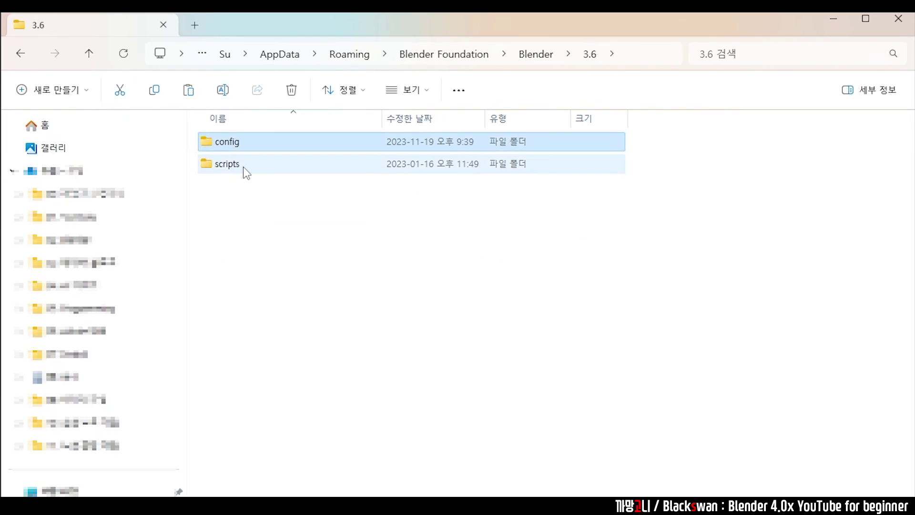
{"action": "left_click", "coordinate": [245, 167]}
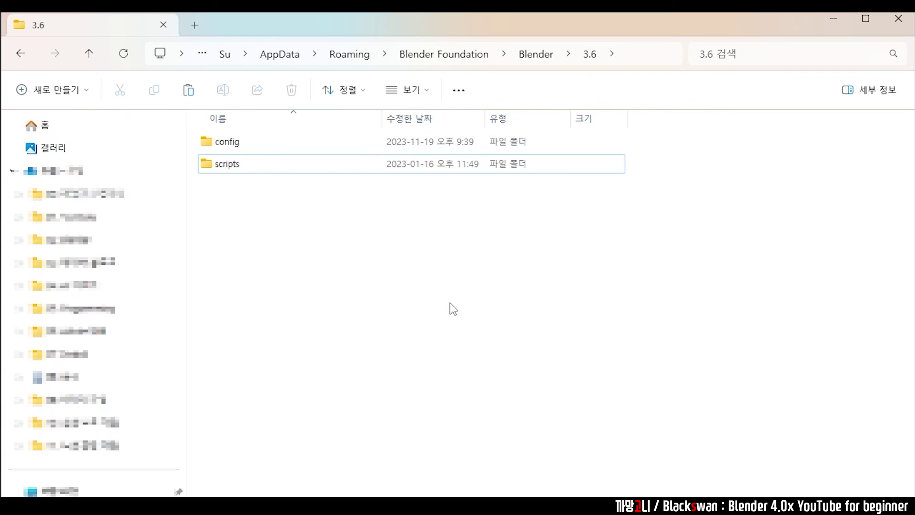
Show the 3.6 folder's full text path and select its AppData portion.
{"action": "left_click", "coordinate": [611, 54]}
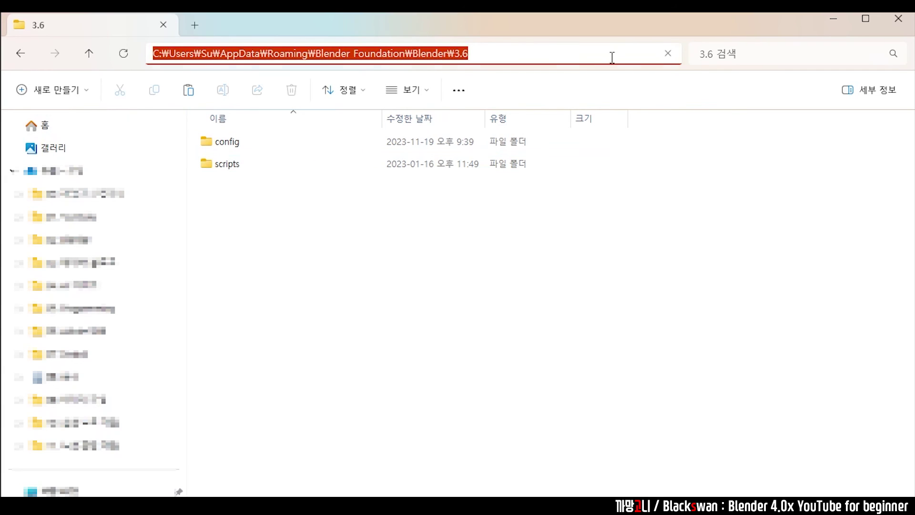
{"action": "left_click_drag", "start_coordinate": [213, 54], "coordinate": [261, 54]}
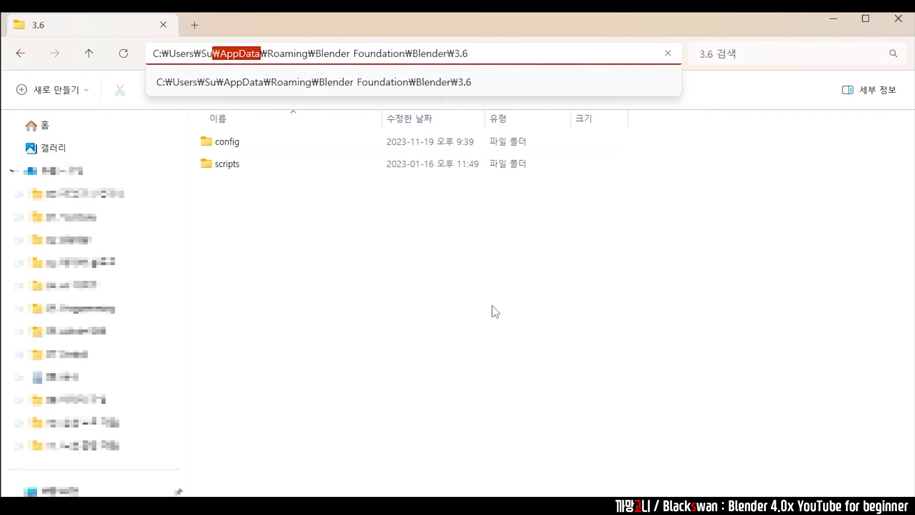